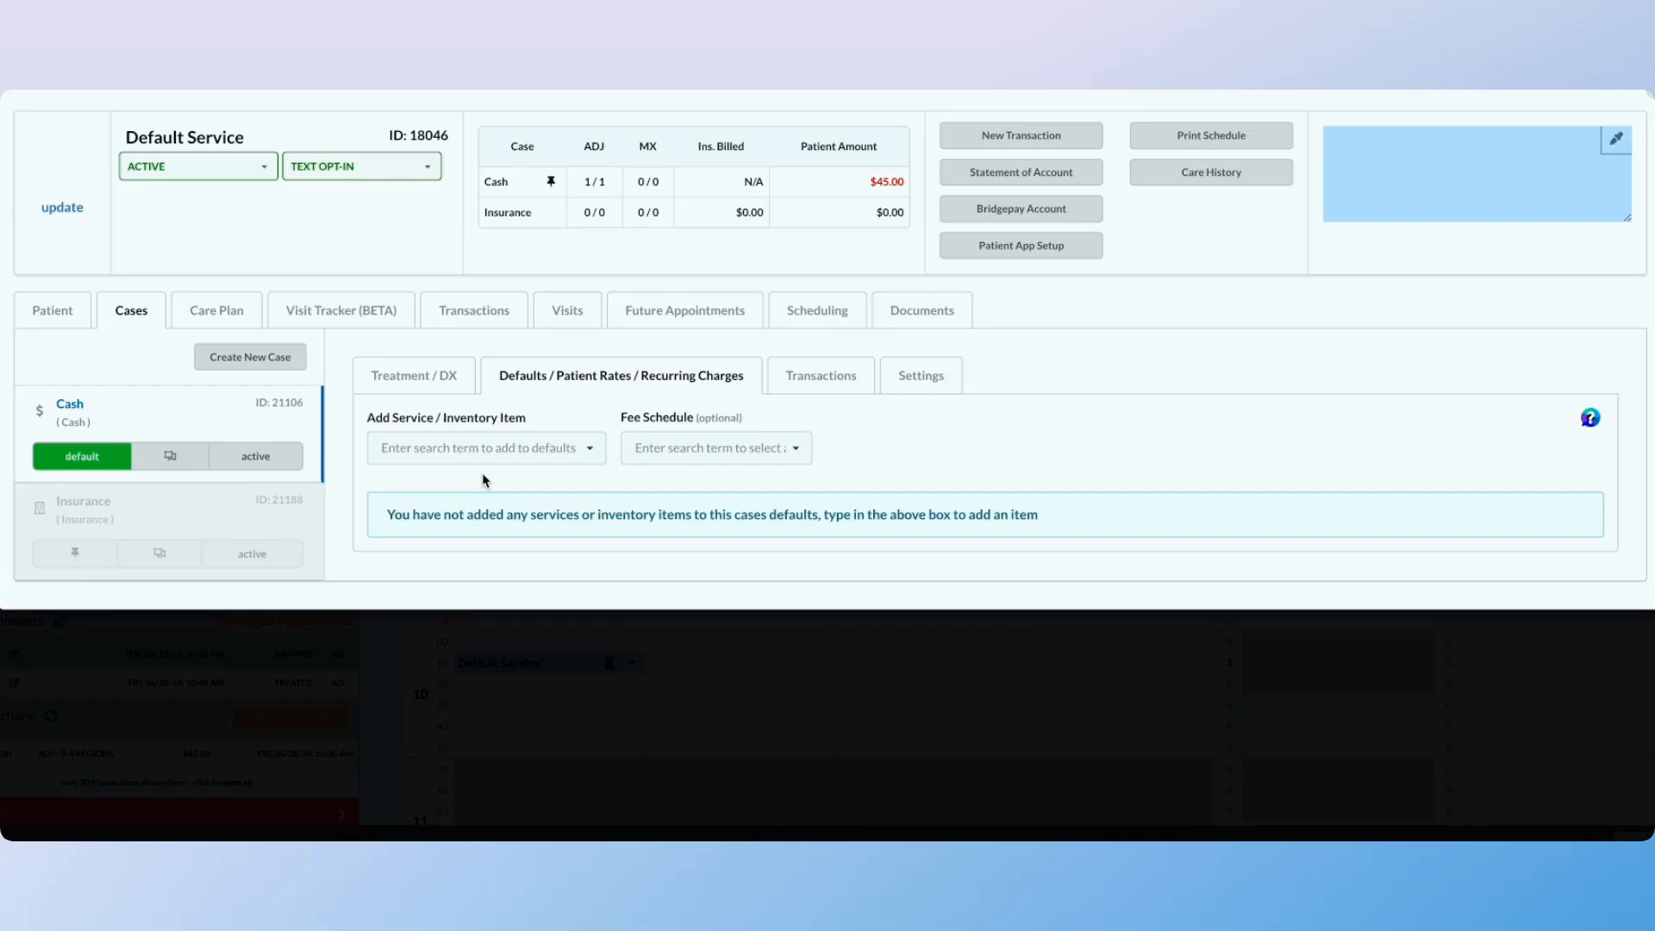
- Add the Adj - 3-4 Regions (98941) service to the Cash case defaults with a 9.75 write-off and the reason Account Write-Off
{"action": "type", "text": "a"}
{"action": "left_click", "coordinate": [555, 482]}
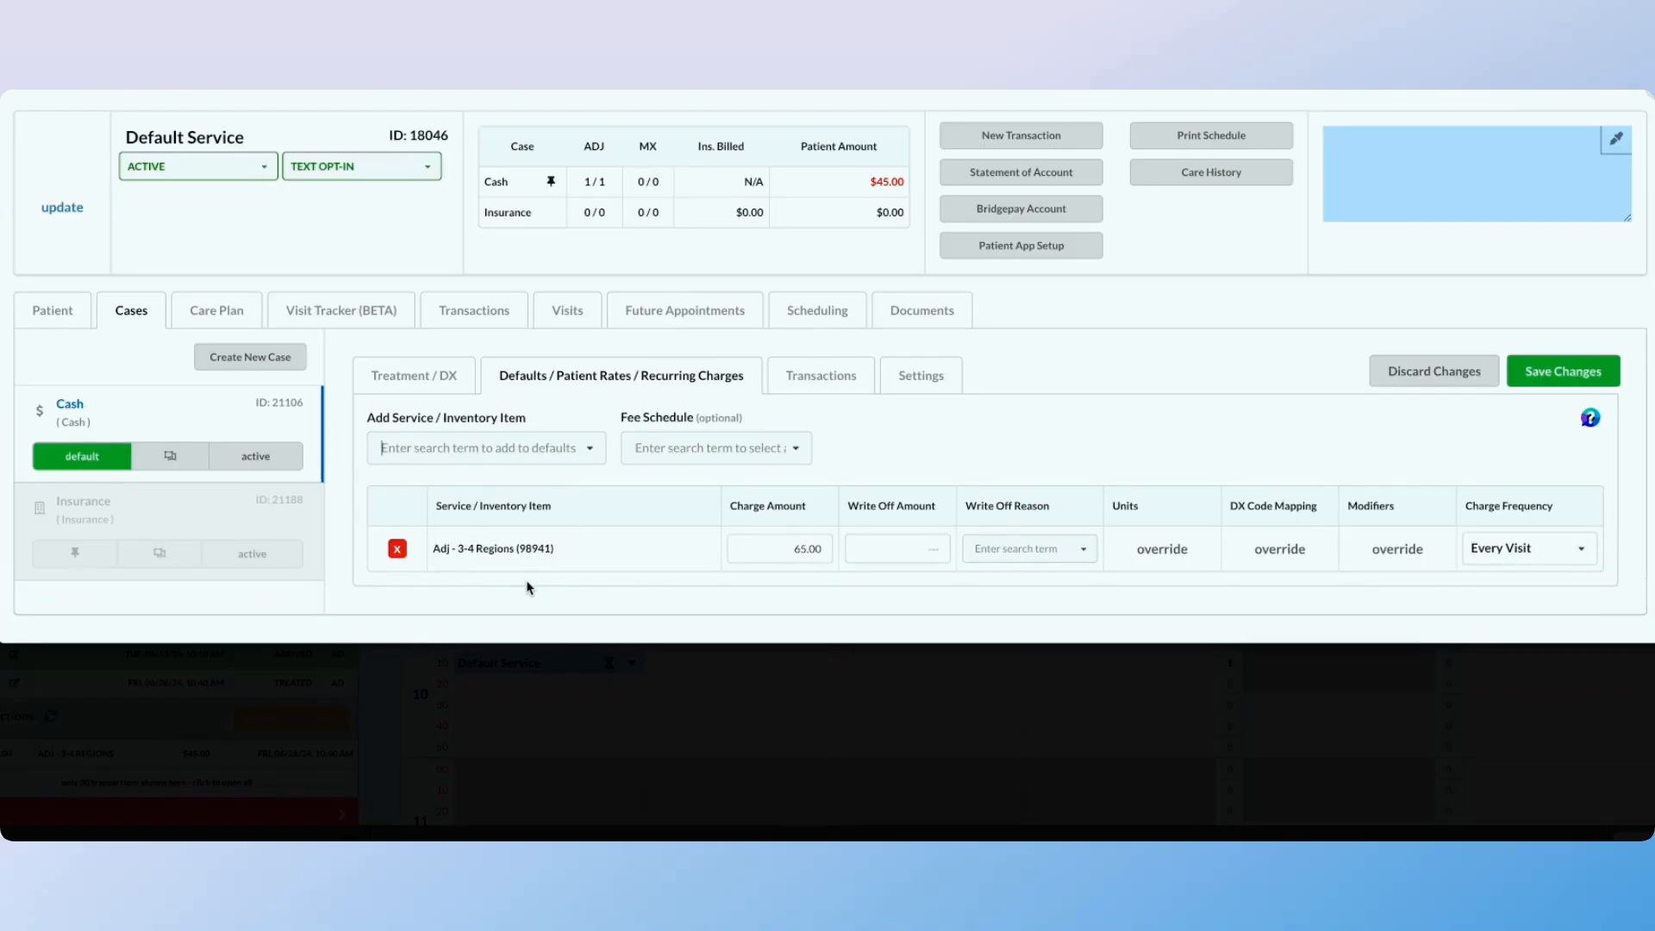
{"action": "left_click", "coordinate": [932, 555]}
{"action": "type", "text": "9.75"}
{"action": "left_click", "coordinate": [991, 551]}
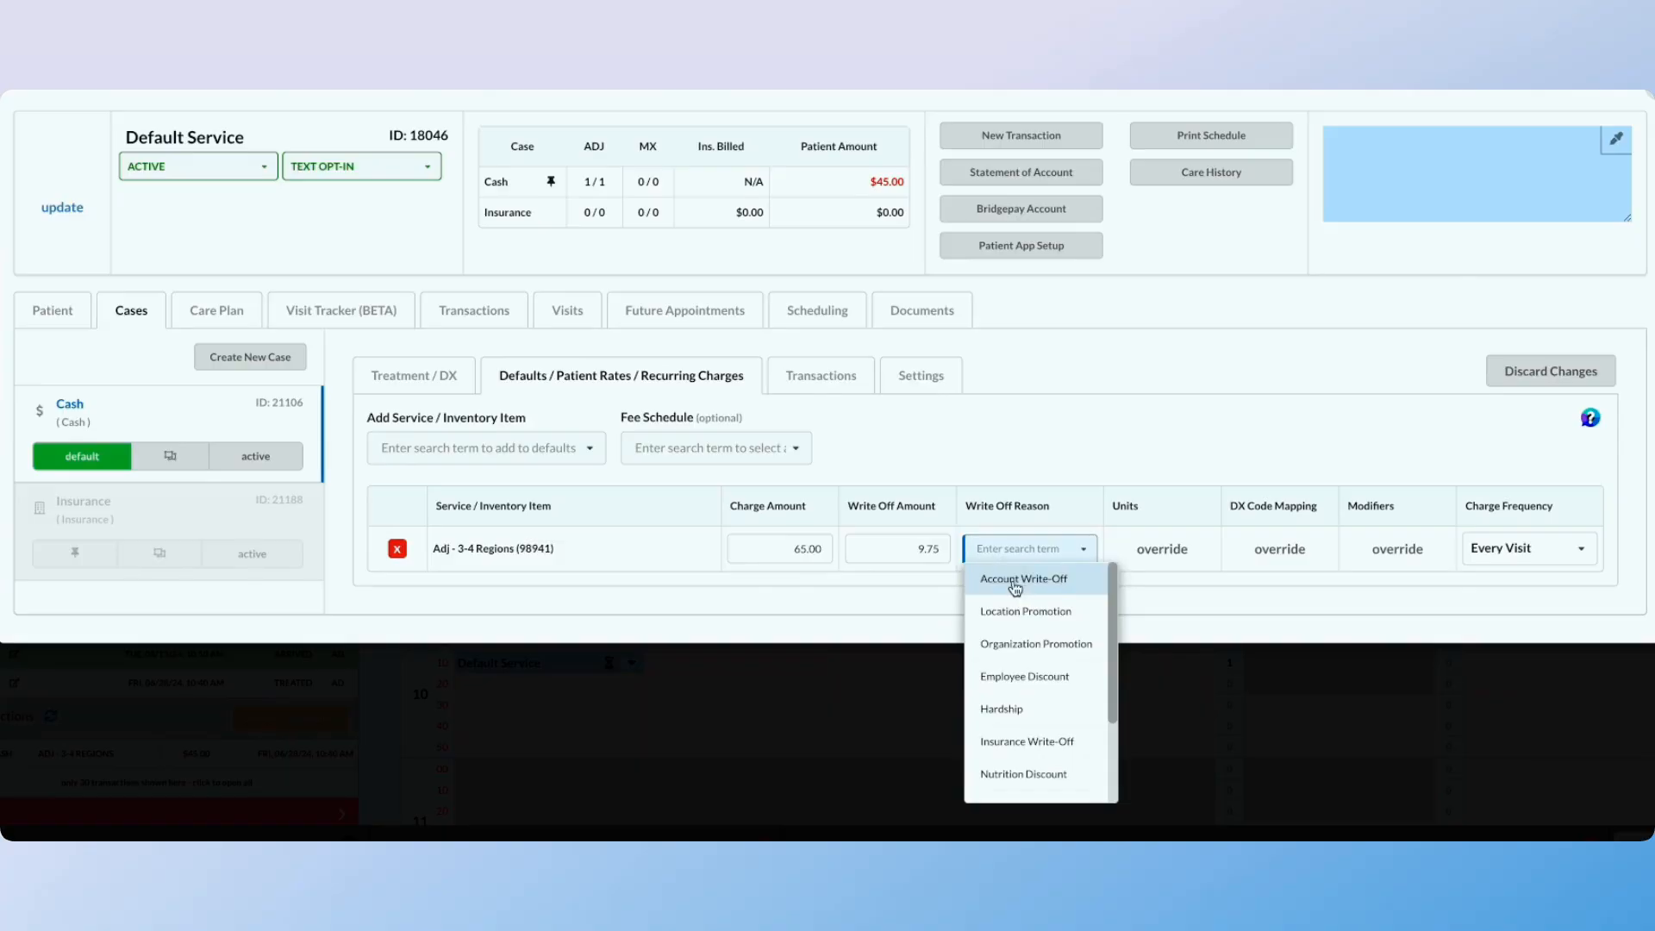
{"action": "scroll", "coordinate": [1018, 750], "scroll_direction": "down", "scroll_amount": 3}
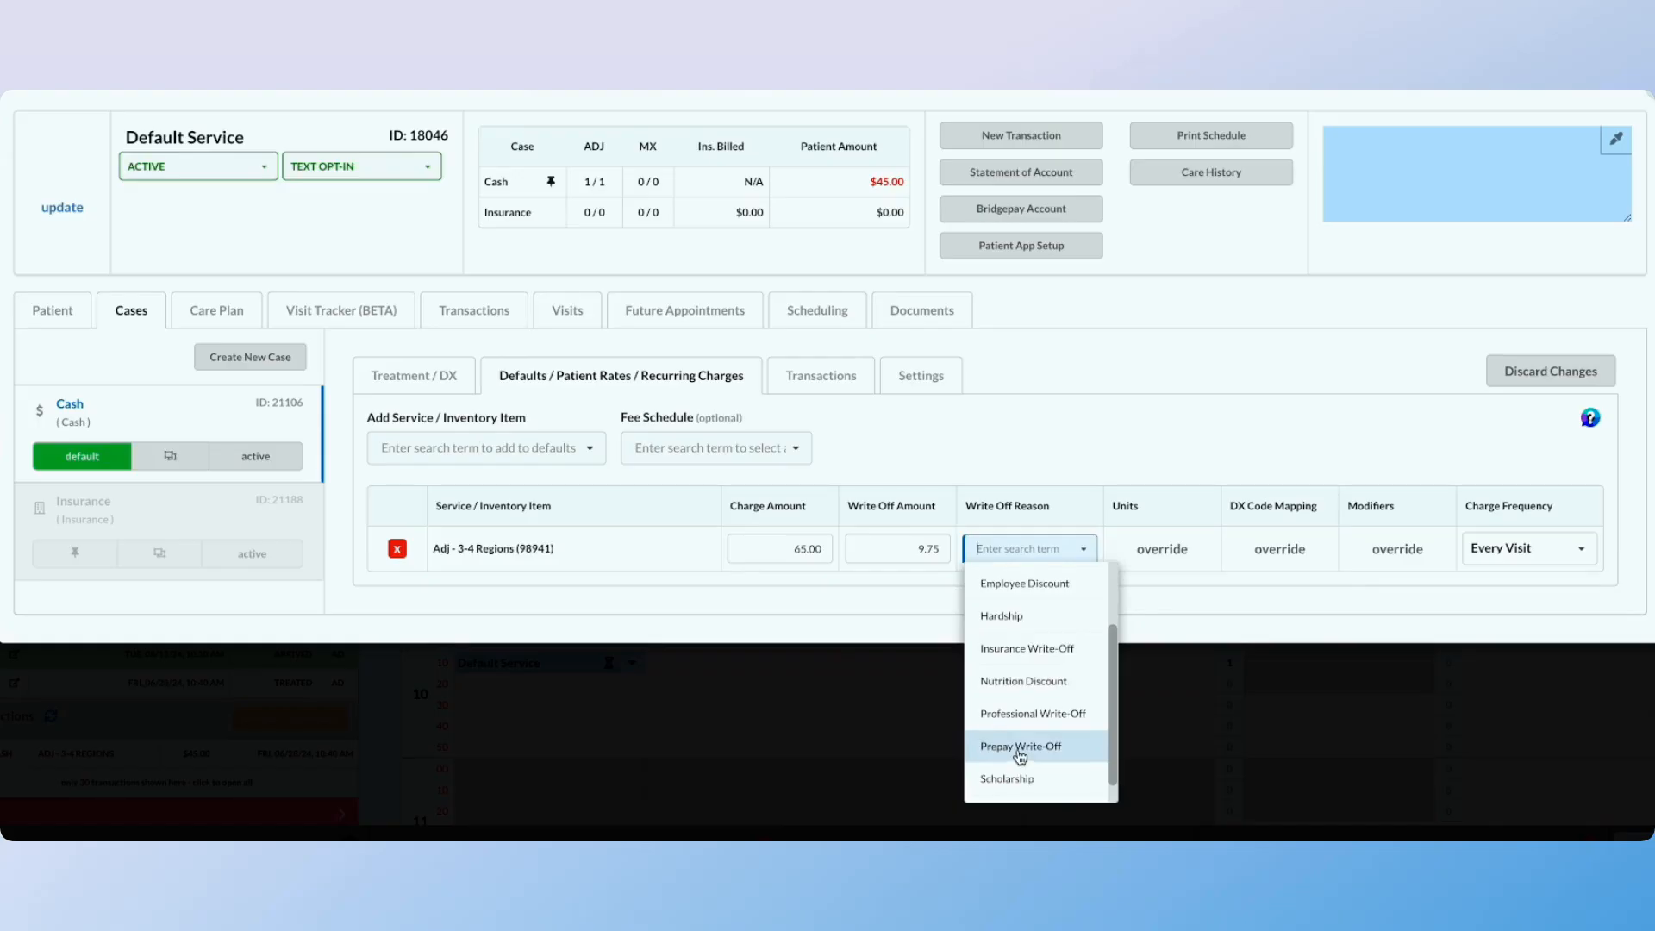
{"action": "scroll", "coordinate": [1020, 756], "scroll_direction": "up", "scroll_amount": 3}
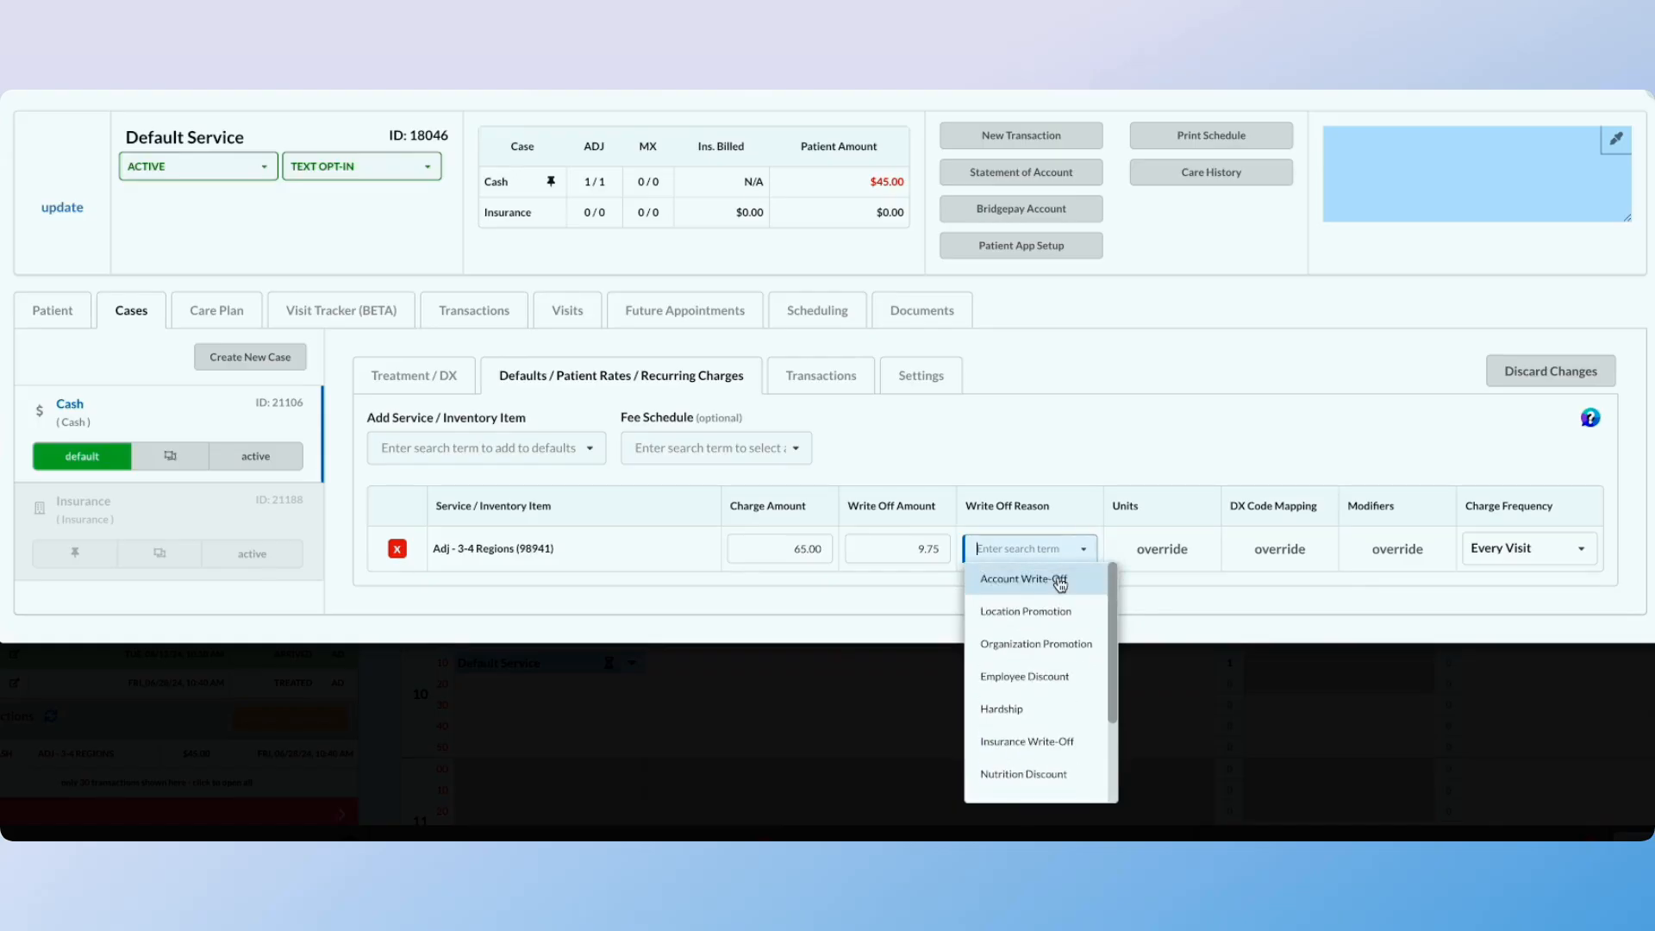
{"action": "left_click", "coordinate": [1061, 580]}
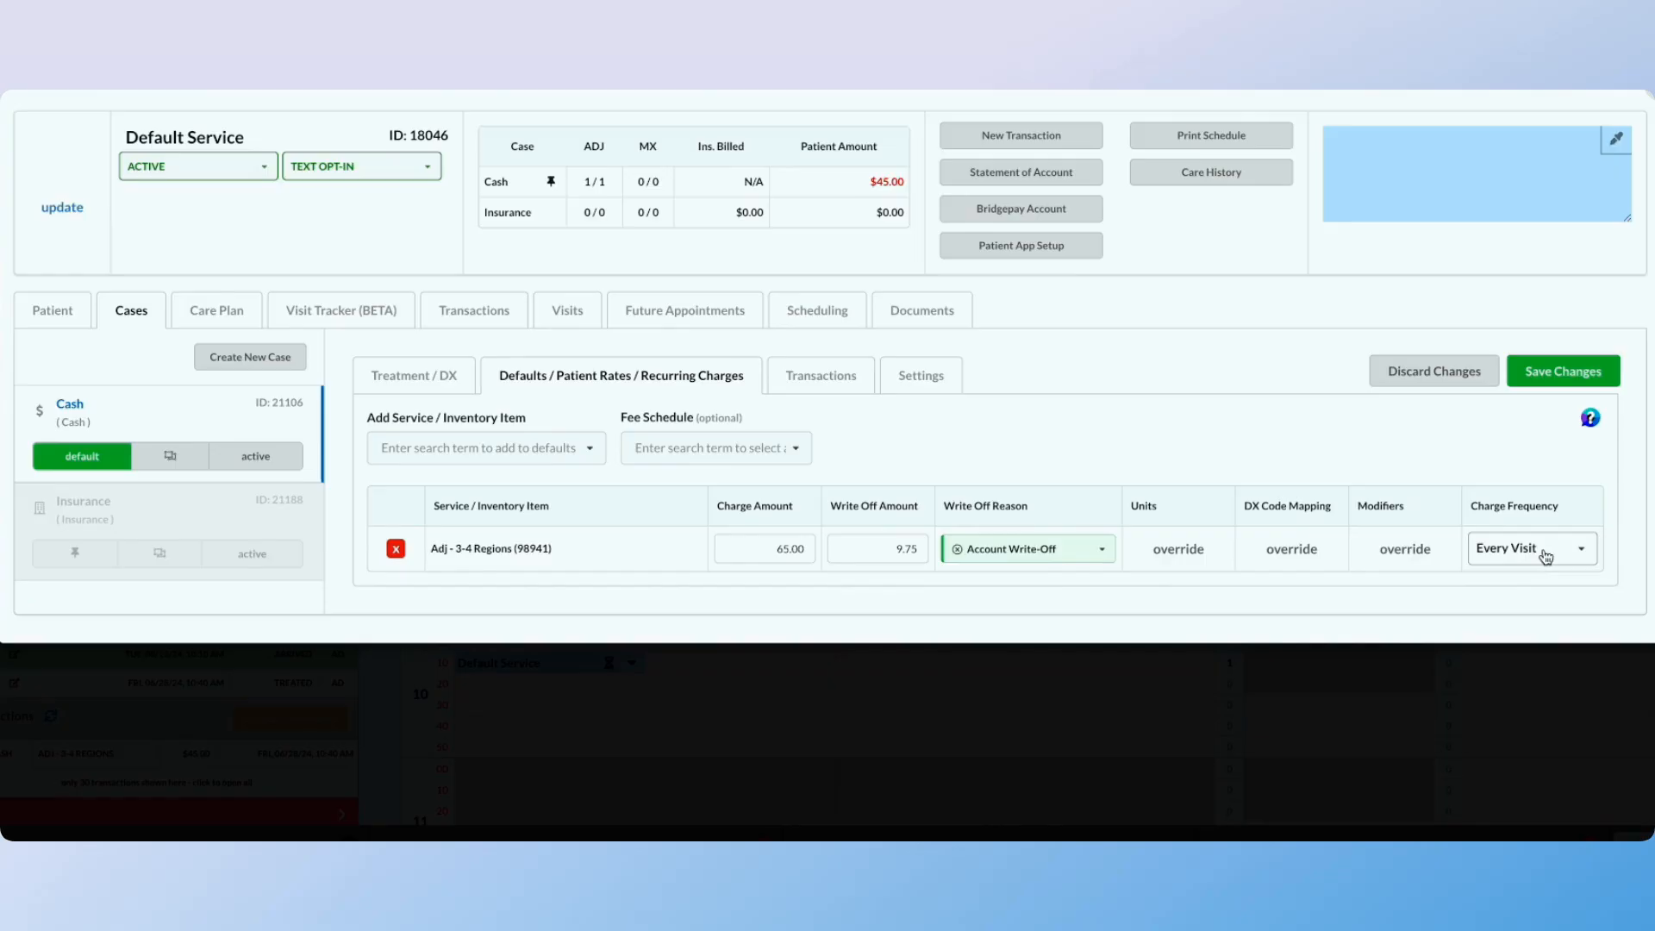
- Add MX - 1 Hour TOS (97124) with a 12.00 write-off, reason Account Write-Off and charge frequency Time of Purchase
{"action": "left_click", "coordinate": [546, 627]}
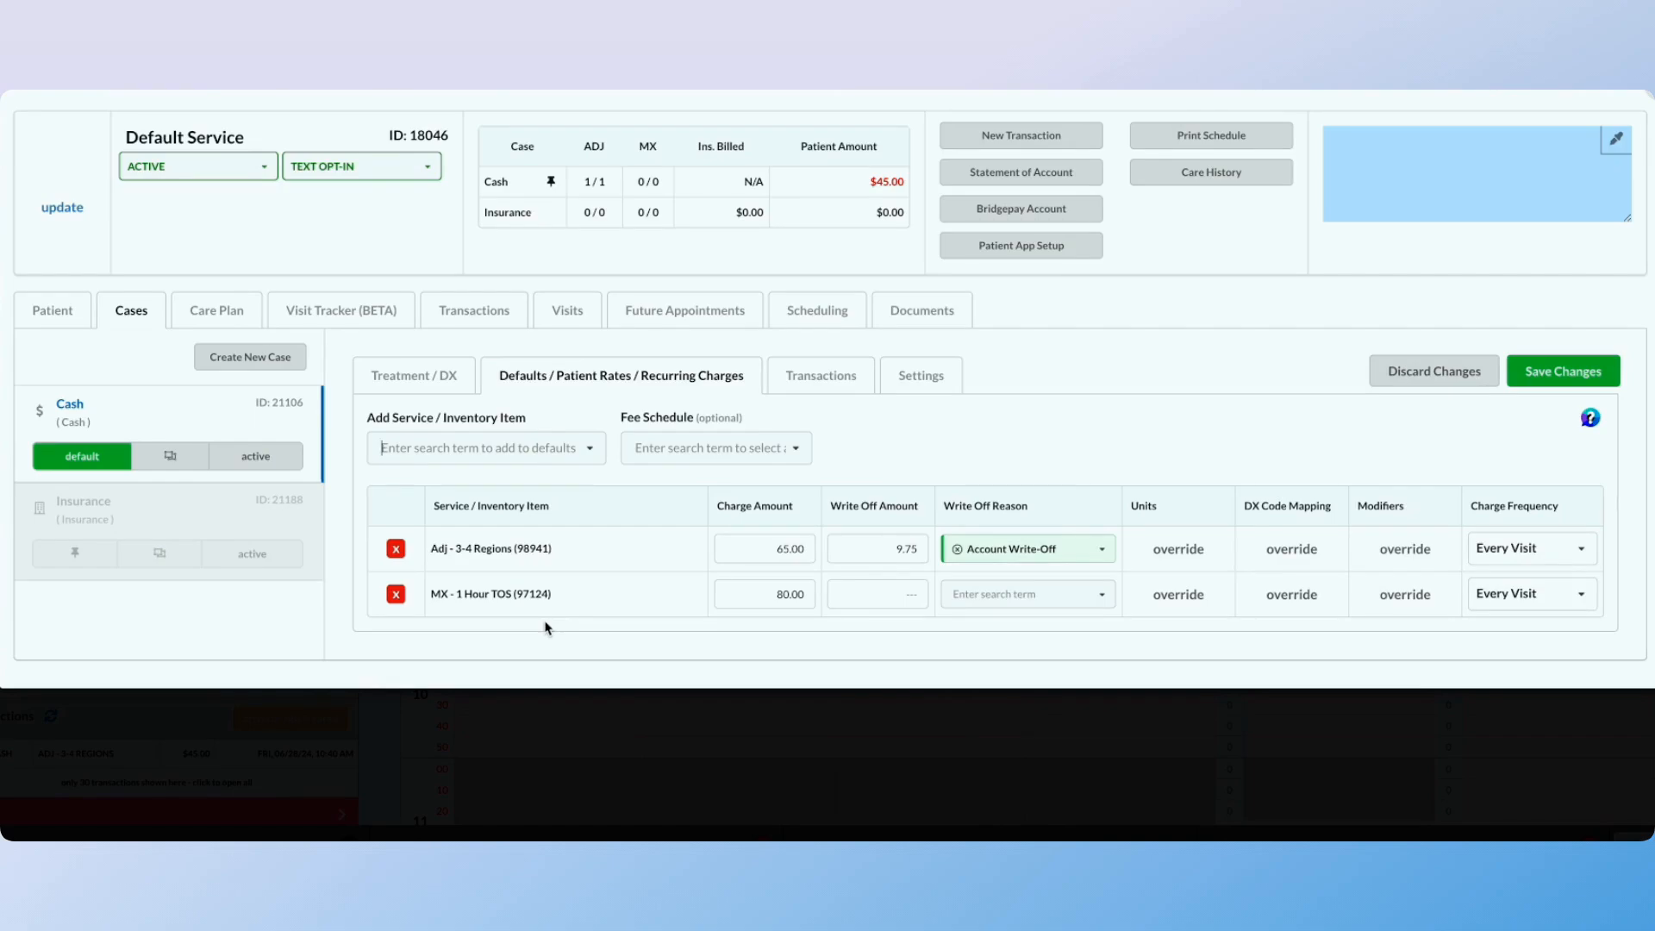
{"action": "left_click", "coordinate": [877, 598]}
{"action": "type", "text": "12.00"}
{"action": "left_click", "coordinate": [1000, 594]}
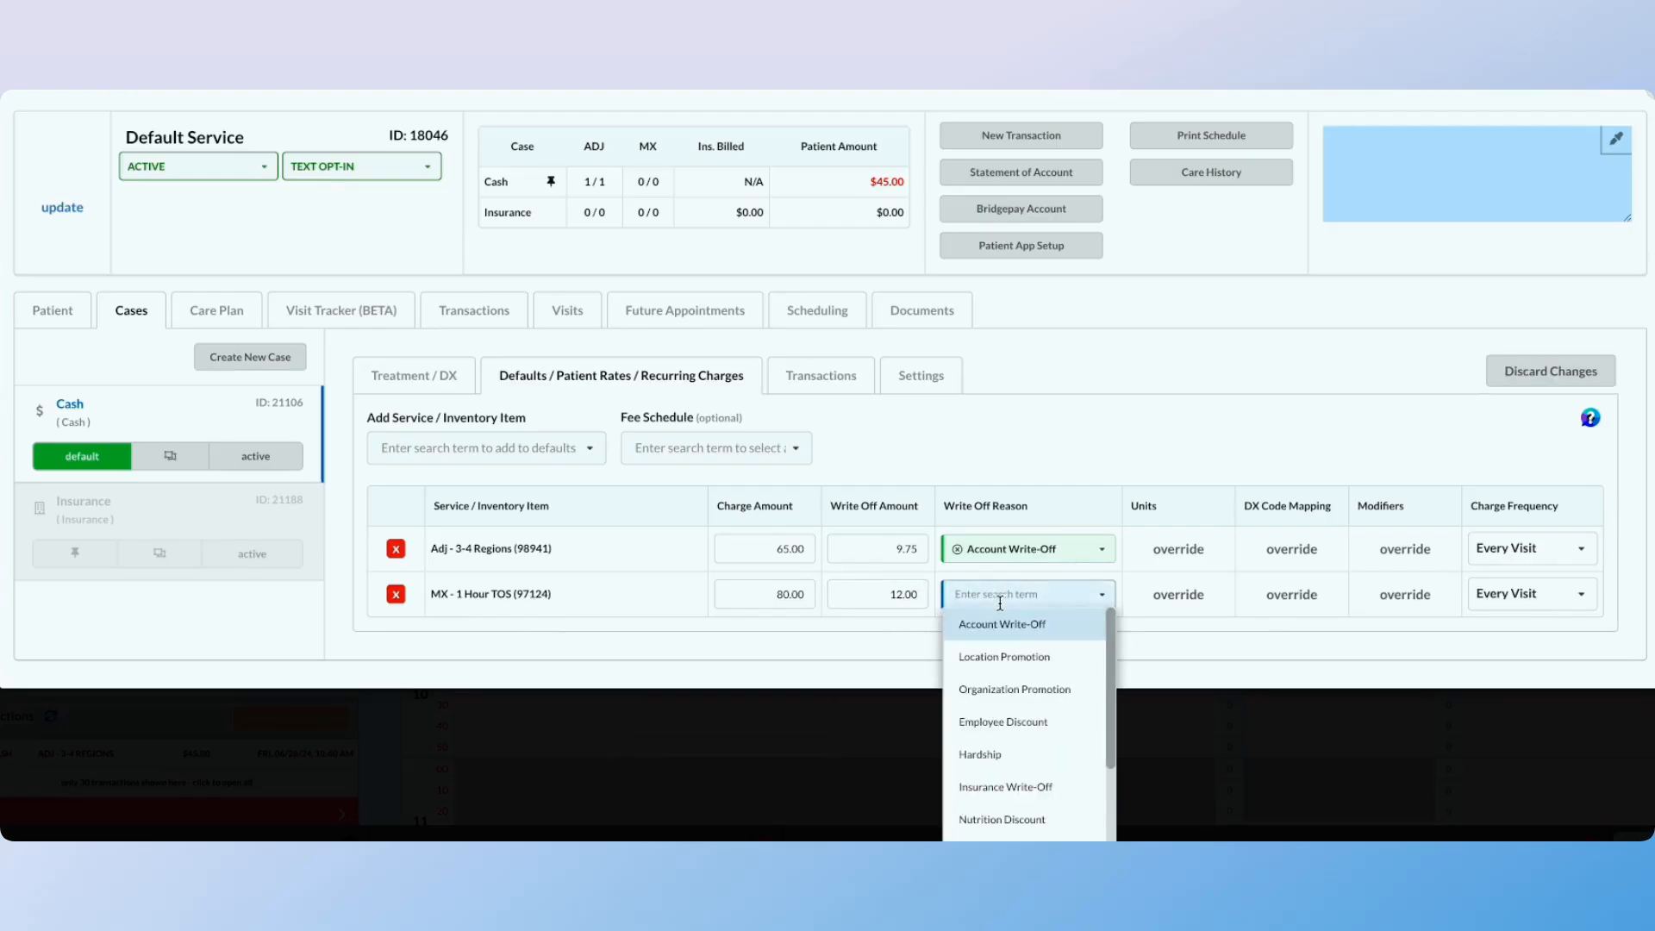
{"action": "left_click", "coordinate": [1006, 623]}
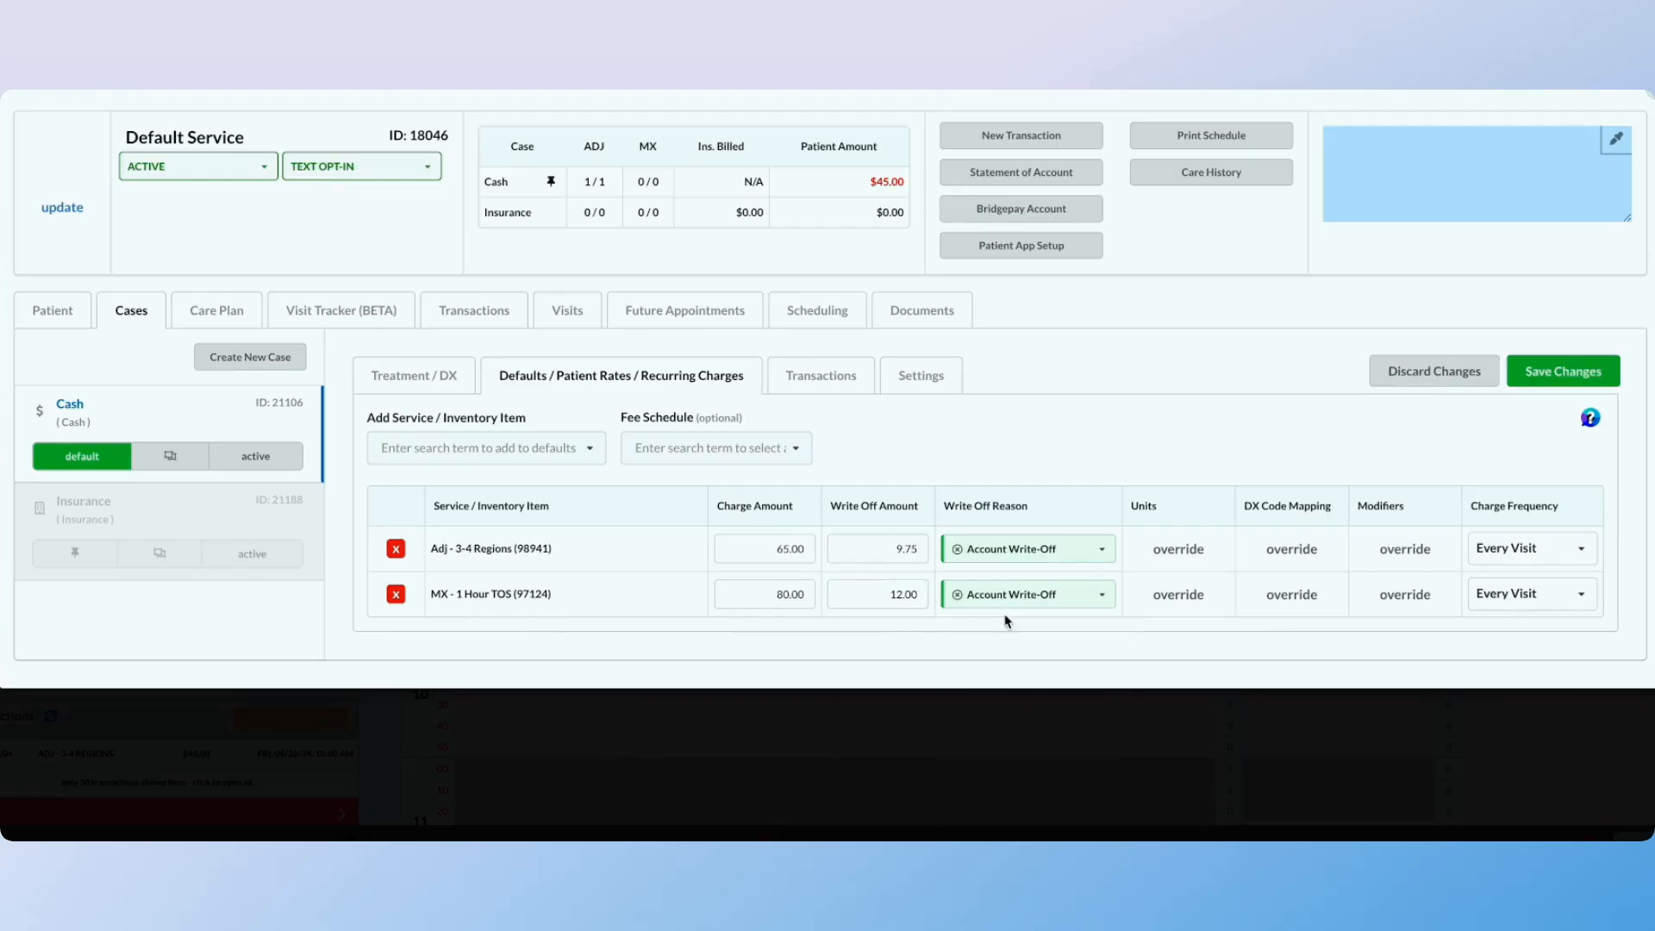
{"action": "left_click", "coordinate": [1515, 603]}
{"action": "left_click", "coordinate": [1511, 627]}
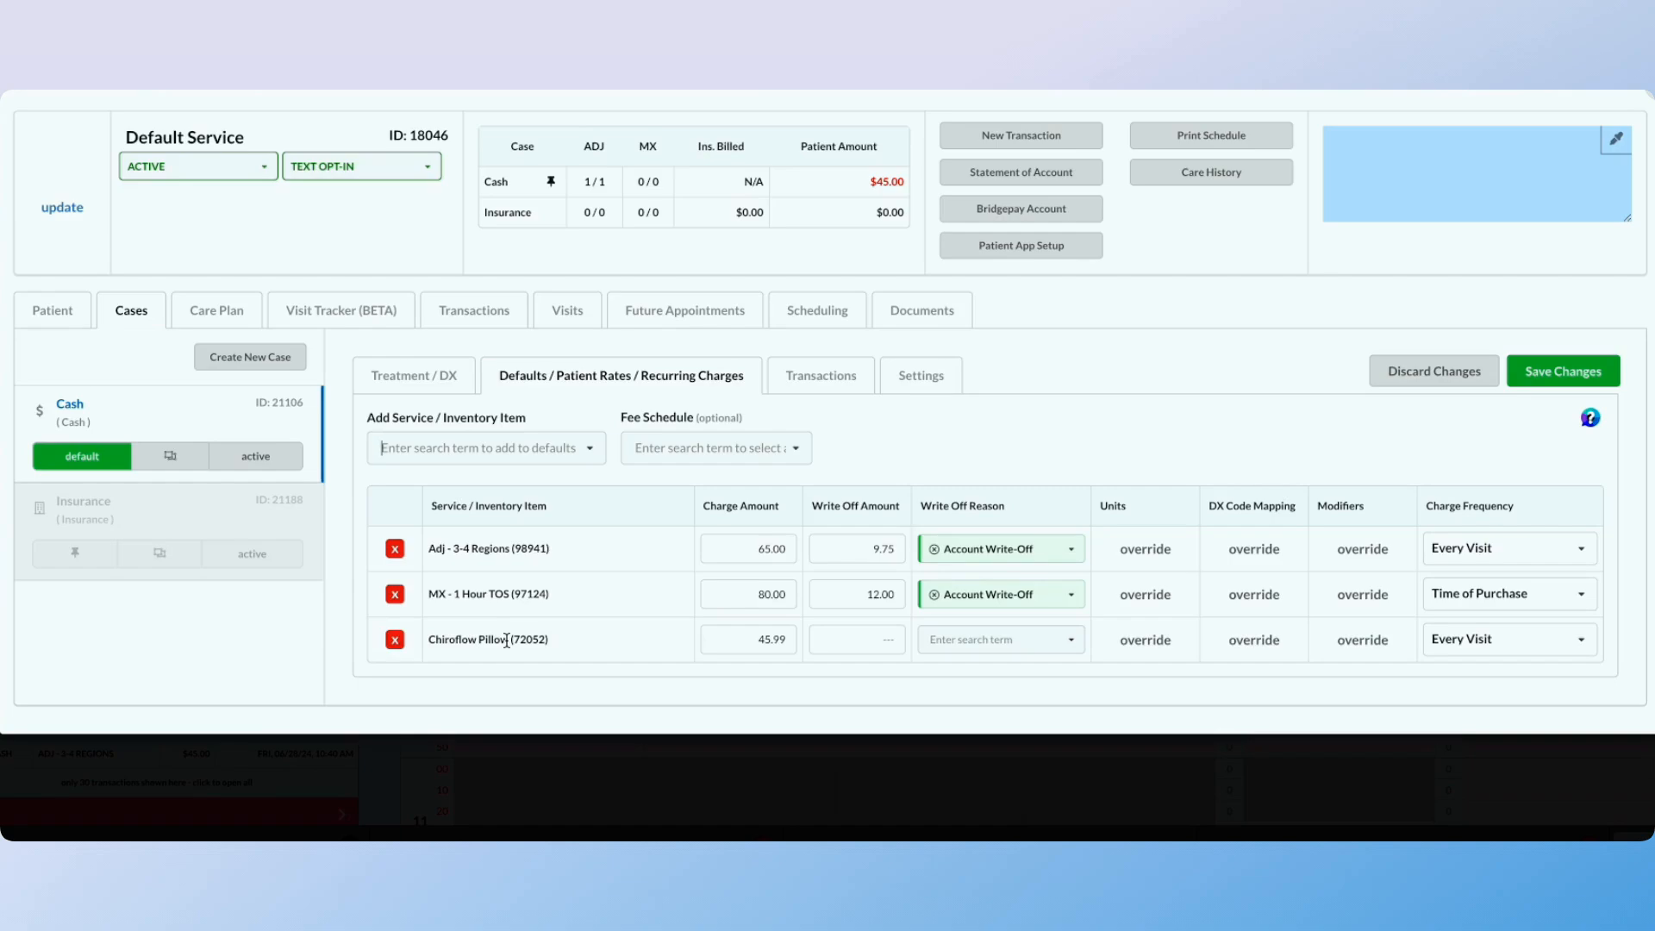
- Give the Chiroflow Pillow a 6.90 write-off with reason Account Write-Off and charge frequency Time of Purchase
{"action": "left_click", "coordinate": [896, 642]}
{"action": "type", "text": "6.90"}
{"action": "left_click", "coordinate": [1003, 635]}
{"action": "left_click", "coordinate": [931, 636]}
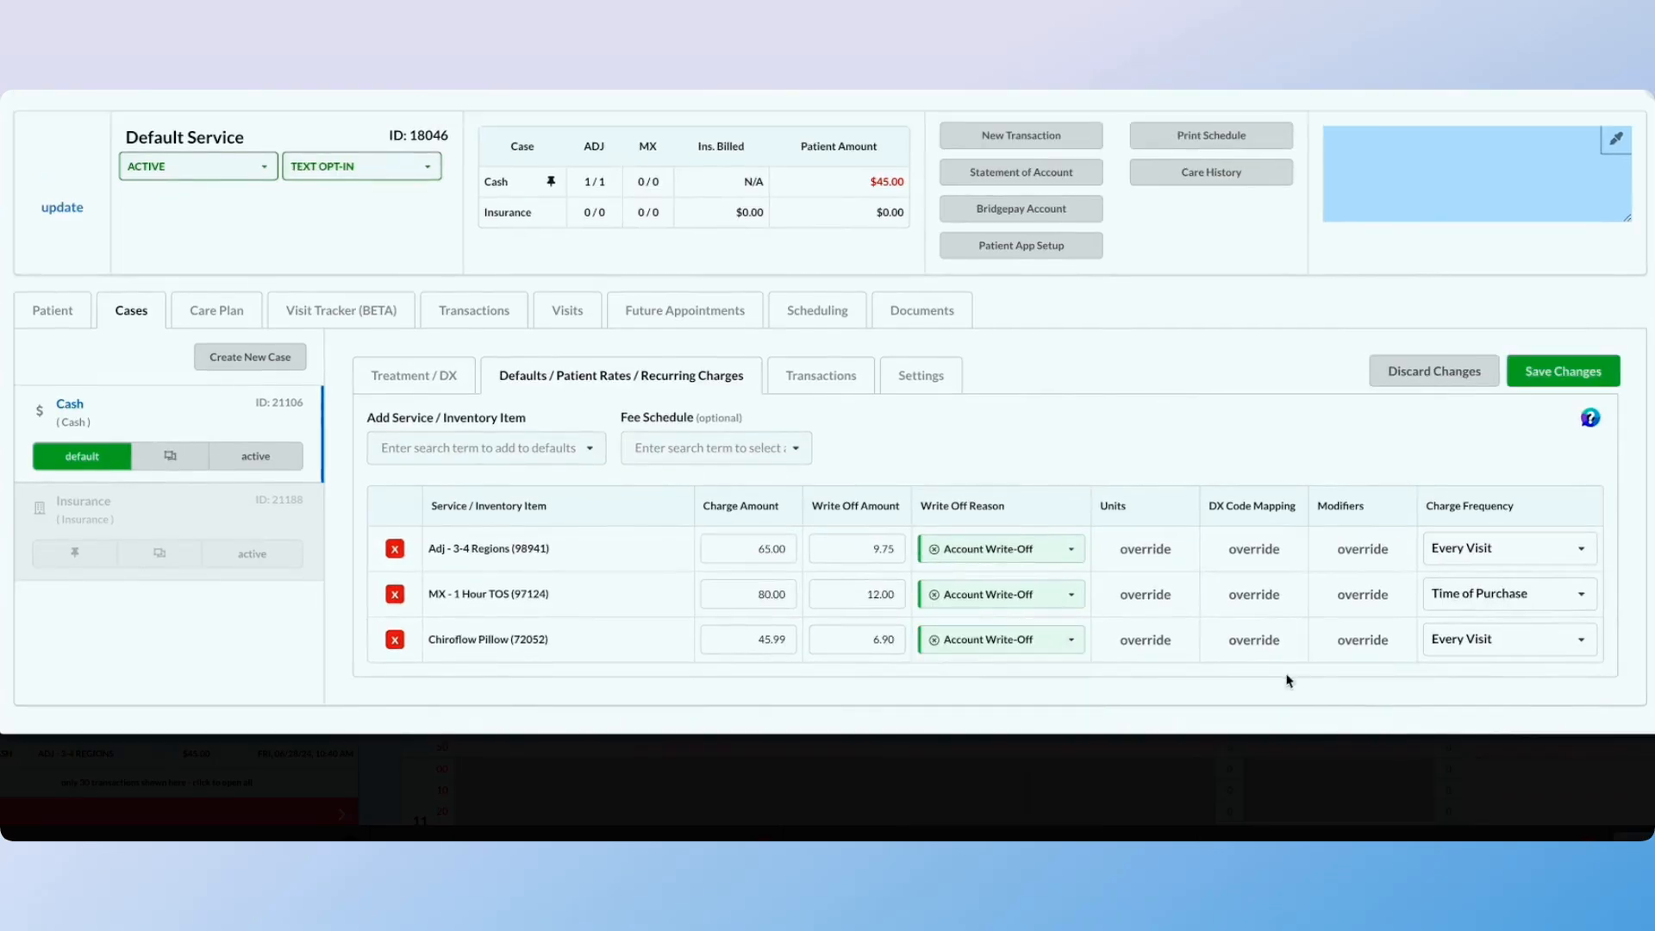
{"action": "left_click", "coordinate": [1478, 639]}
{"action": "left_click", "coordinate": [1478, 686]}
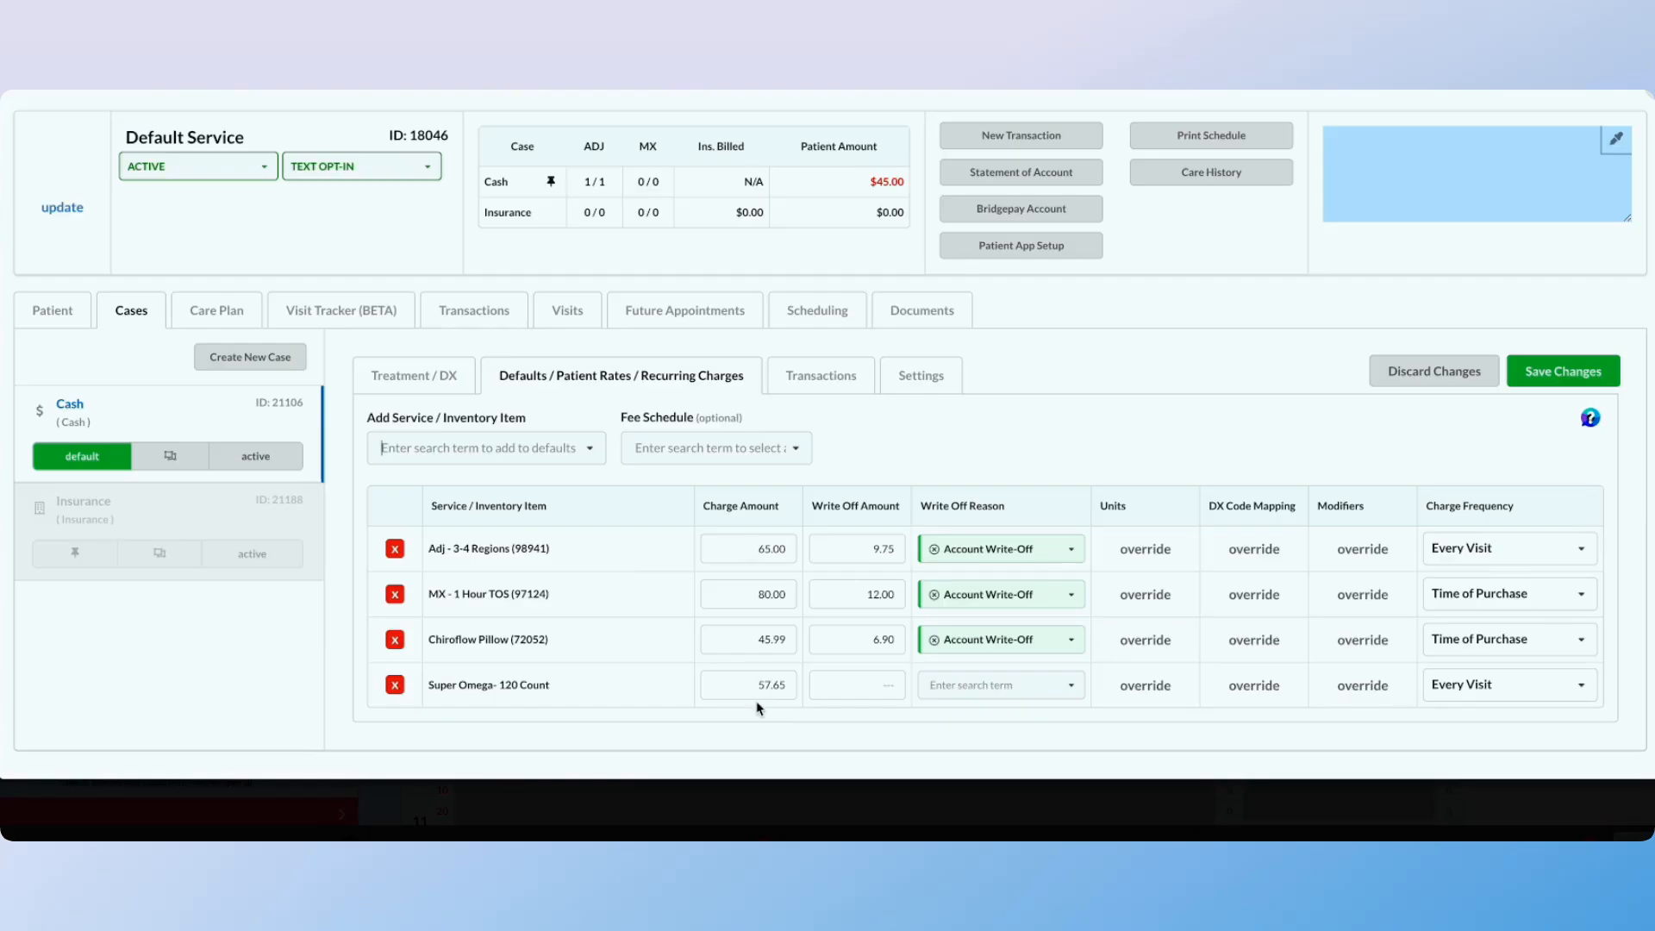
- Give the Super Omega - 120 Count item an 8.65 write-off with reason Account Write-Off and charge frequency Time of Purchase
{"action": "left_click", "coordinate": [862, 689]}
{"action": "type", "text": "8.65"}
{"action": "left_click", "coordinate": [987, 687]}
{"action": "left_click", "coordinate": [1017, 642]}
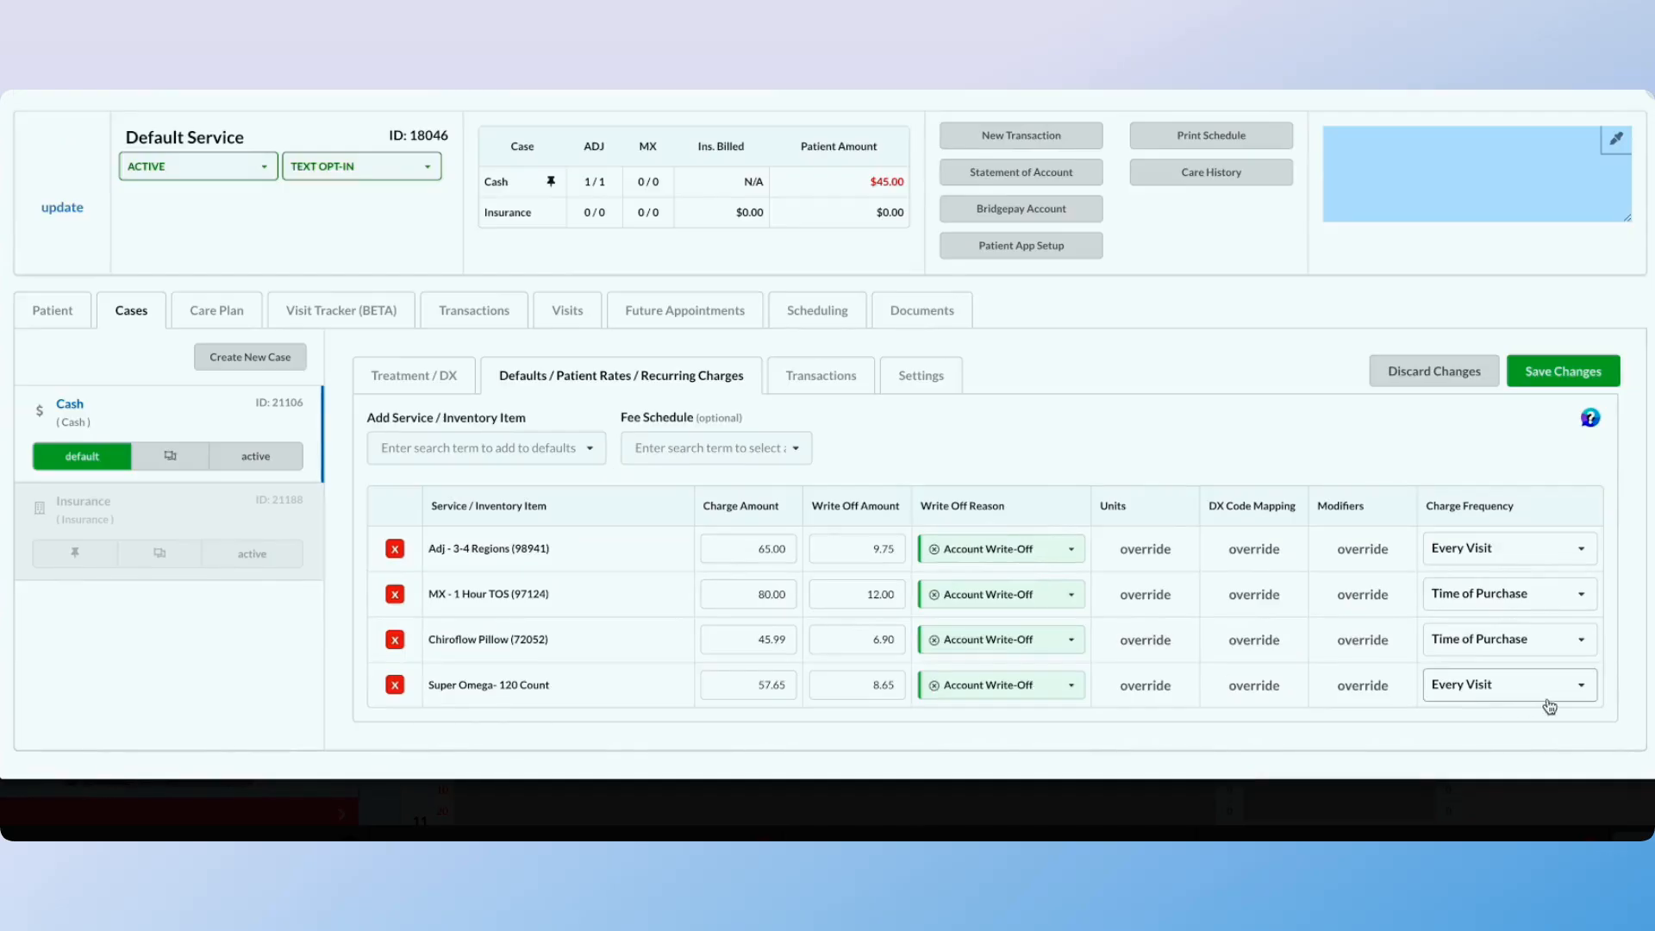
{"action": "left_click", "coordinate": [1500, 690]}
{"action": "left_click", "coordinate": [1498, 719]}
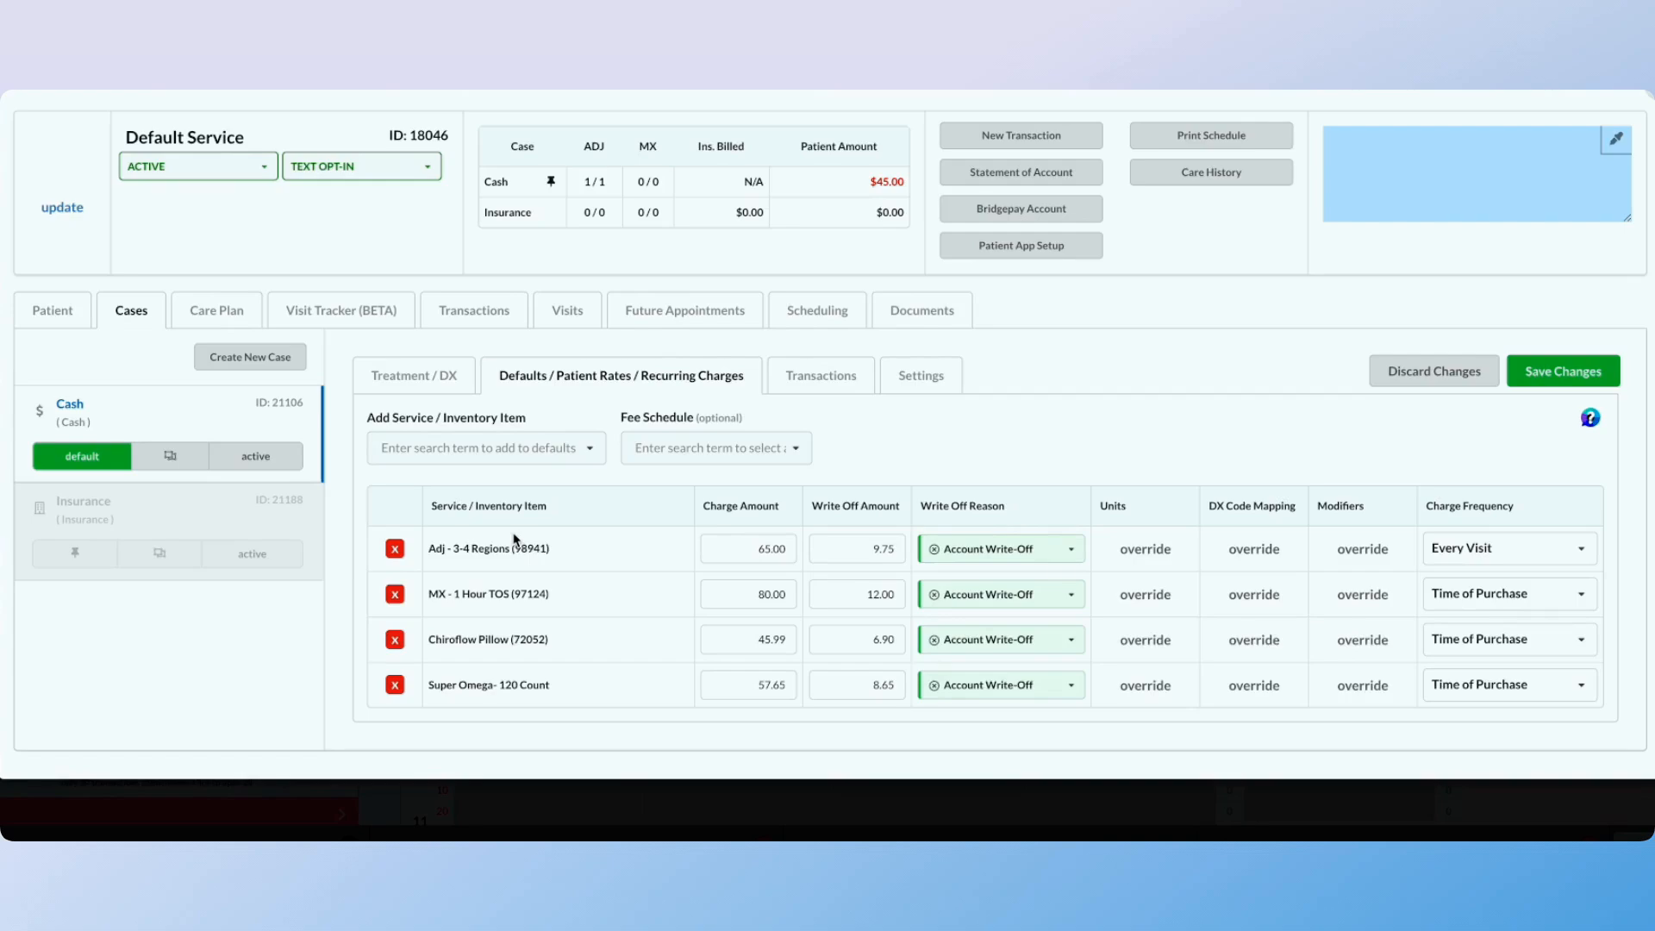
- Add the VIP Monthly Charge to the case defaults with a 19.50 write-off and the reason Account Write-Off
{"action": "left_click", "coordinate": [483, 447]}
{"action": "type", "text": "vip"}
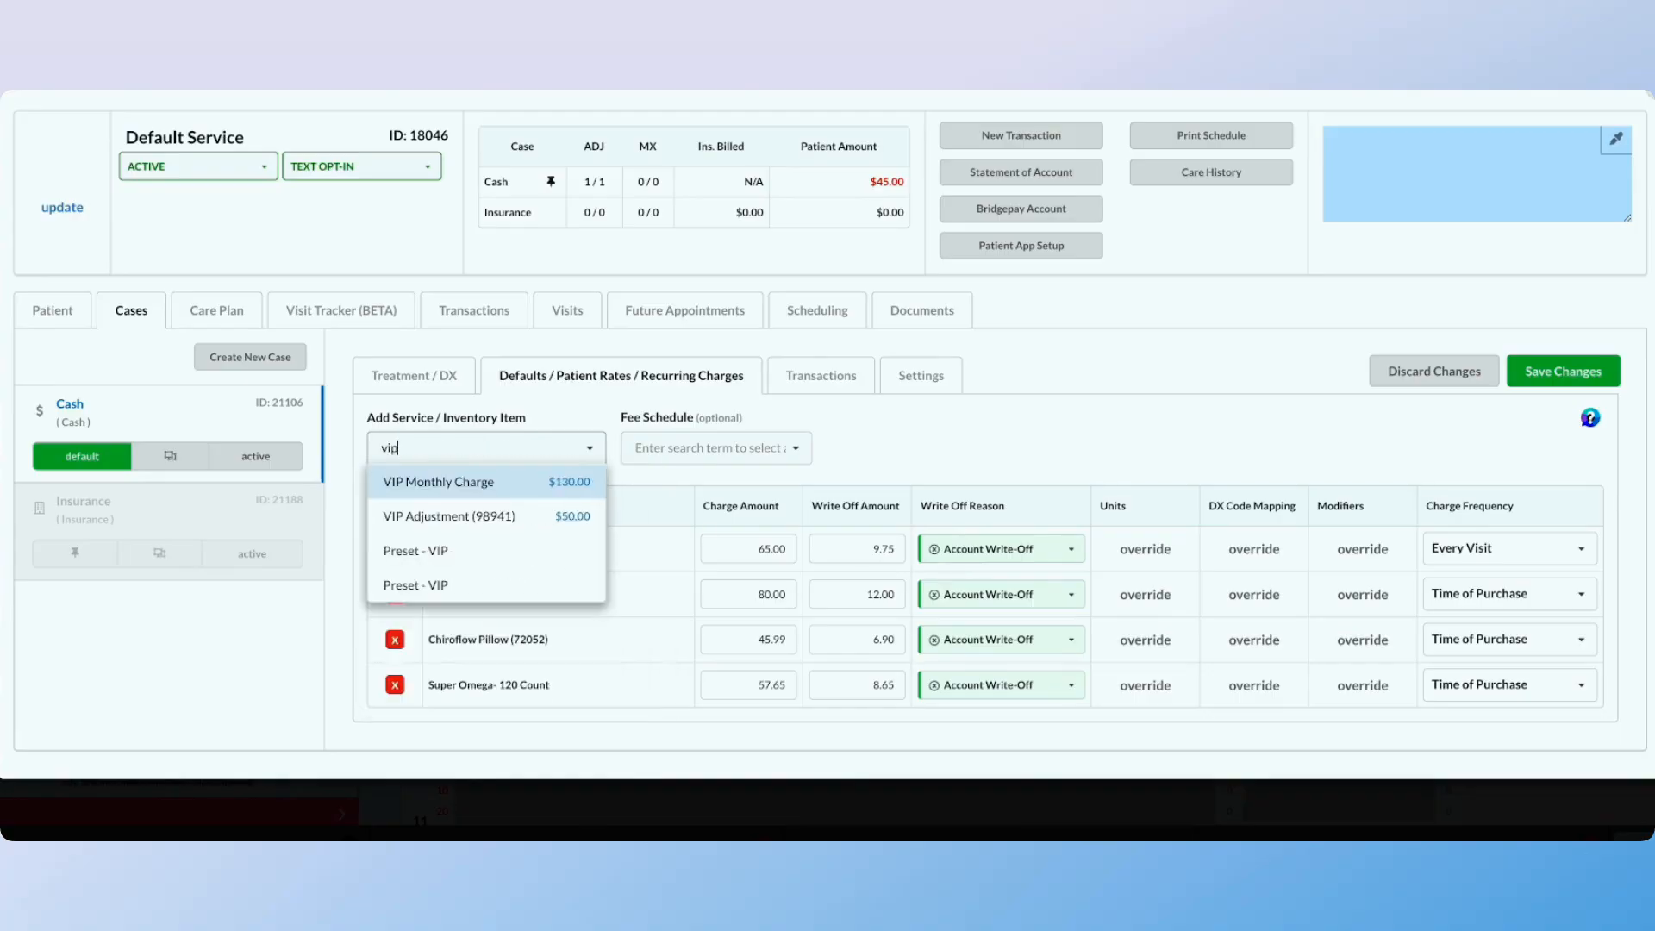
{"action": "left_click", "coordinate": [530, 483]}
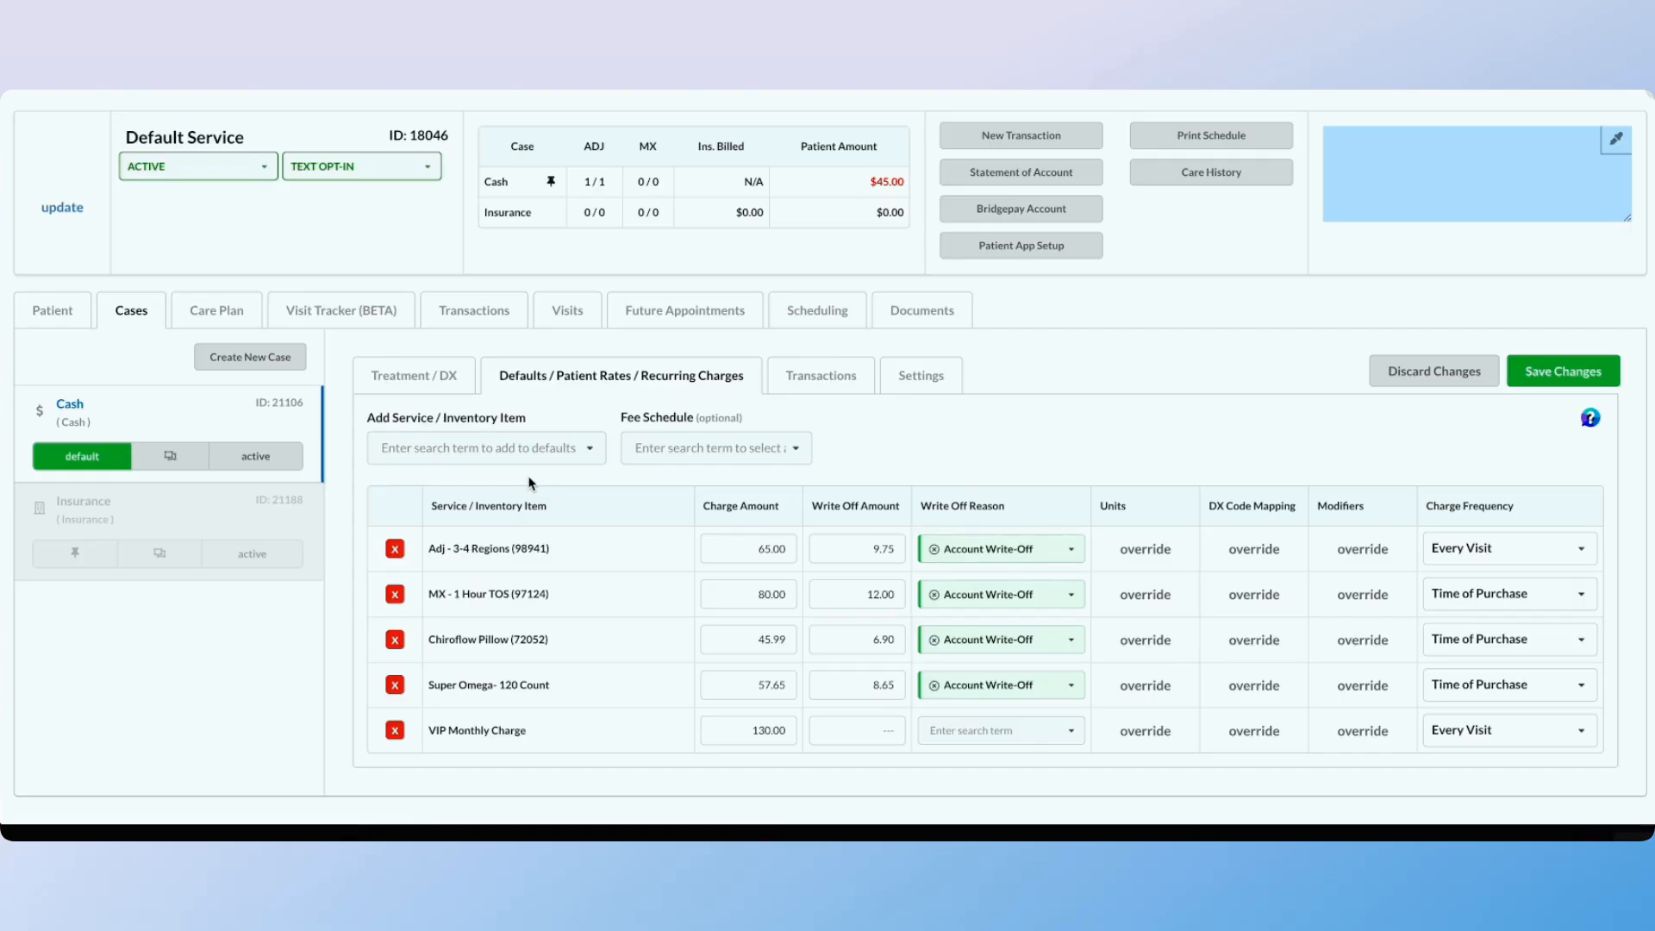
{"action": "left_click", "coordinate": [885, 731]}
{"action": "type", "text": "19.50"}
{"action": "left_click", "coordinate": [983, 731]}
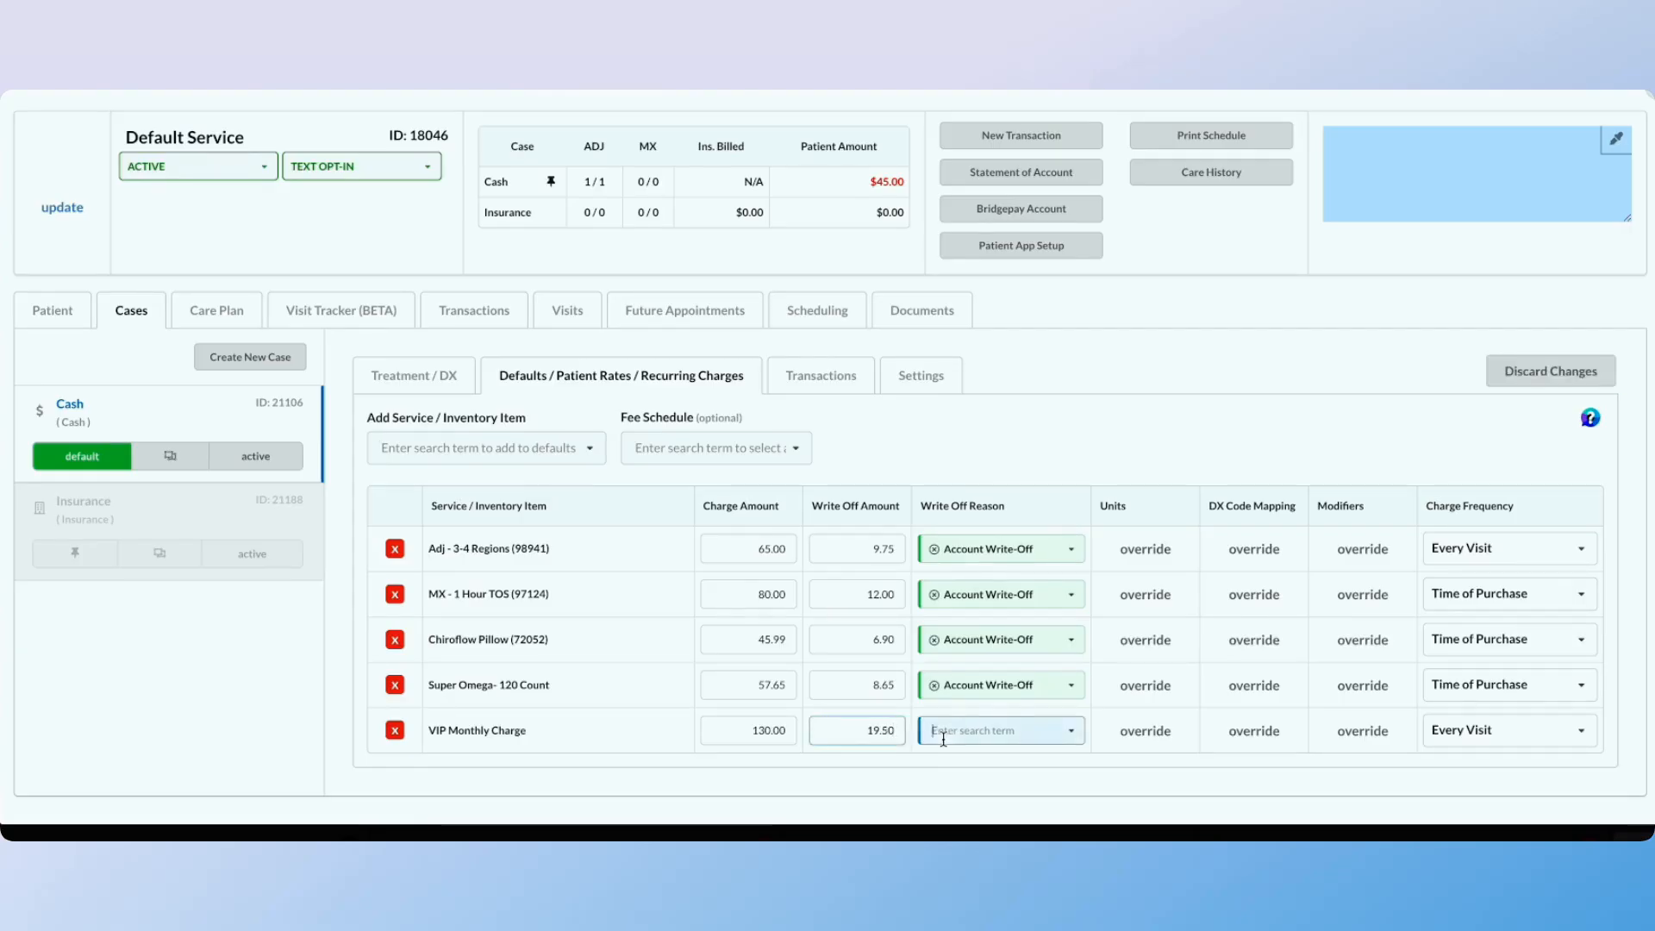
{"action": "left_click", "coordinate": [983, 642]}
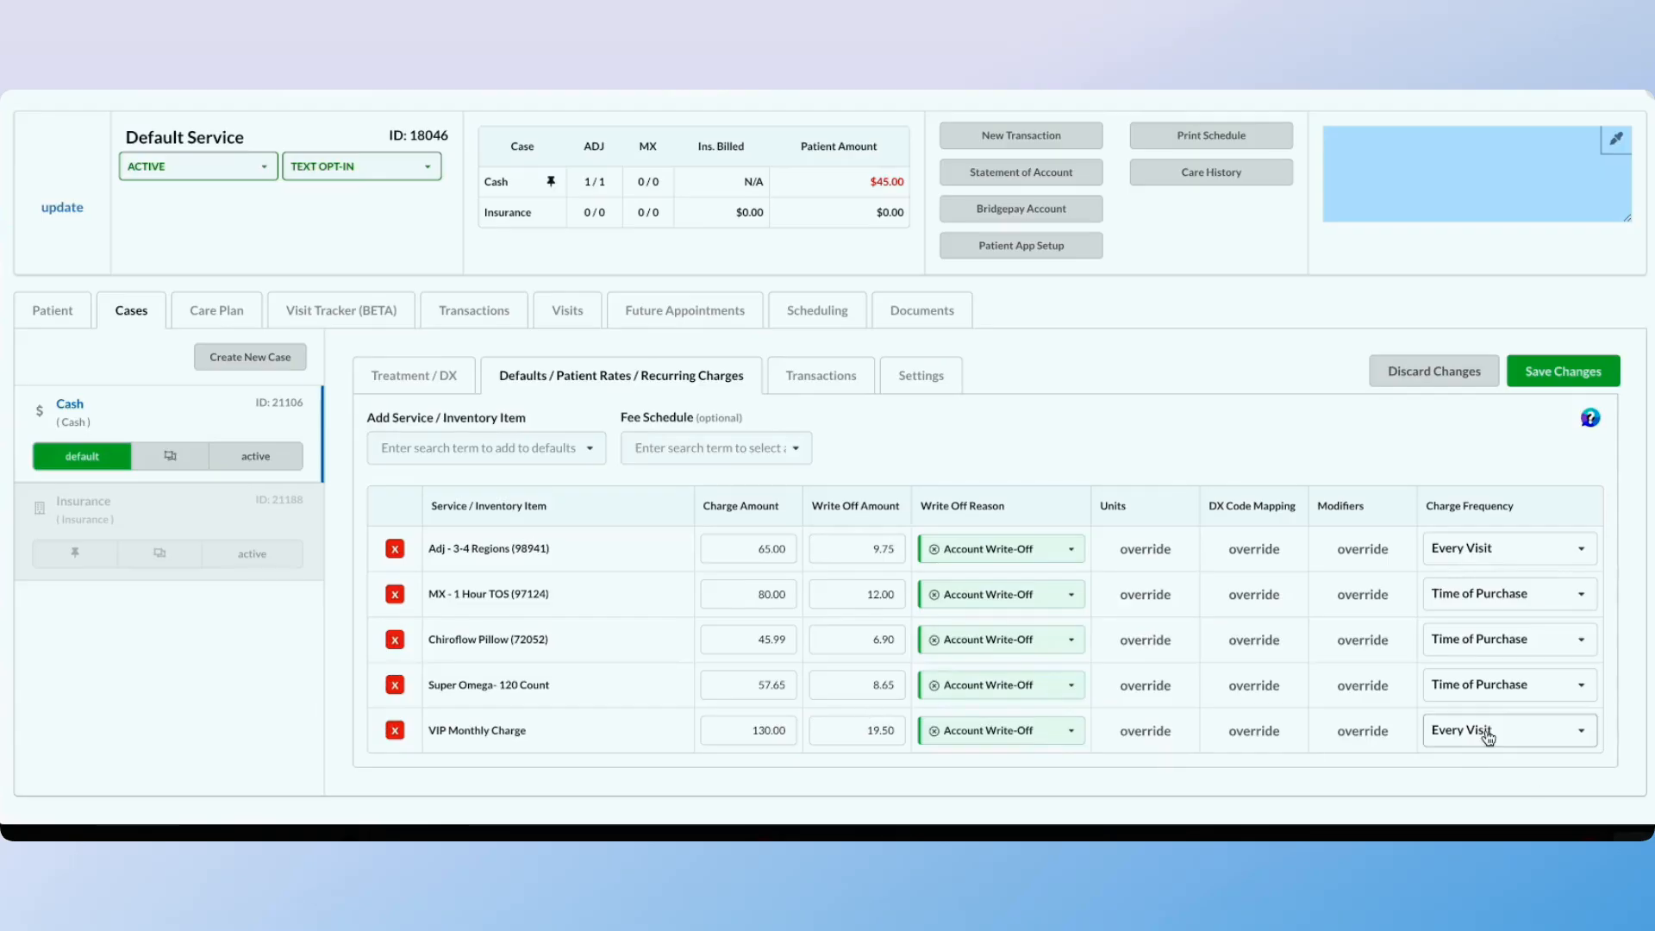
- Make the VIP Monthly Charge recur monthly on day 15 with 6 charges remaining
{"action": "left_click", "coordinate": [1488, 739]}
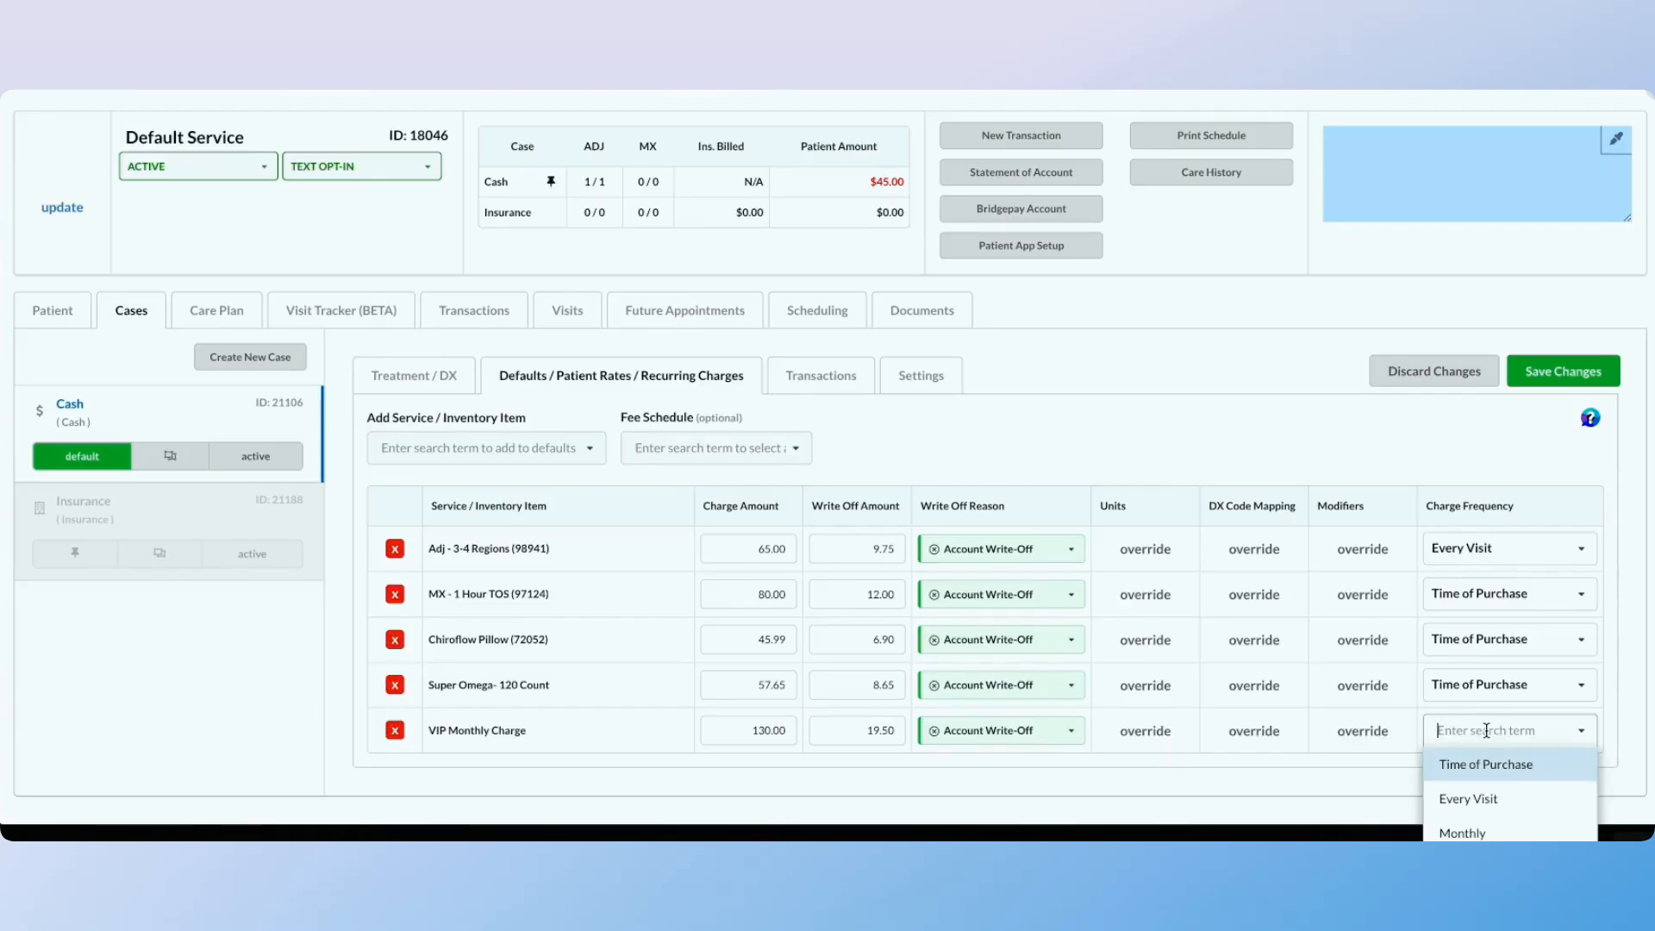
{"action": "left_click", "coordinate": [1466, 831]}
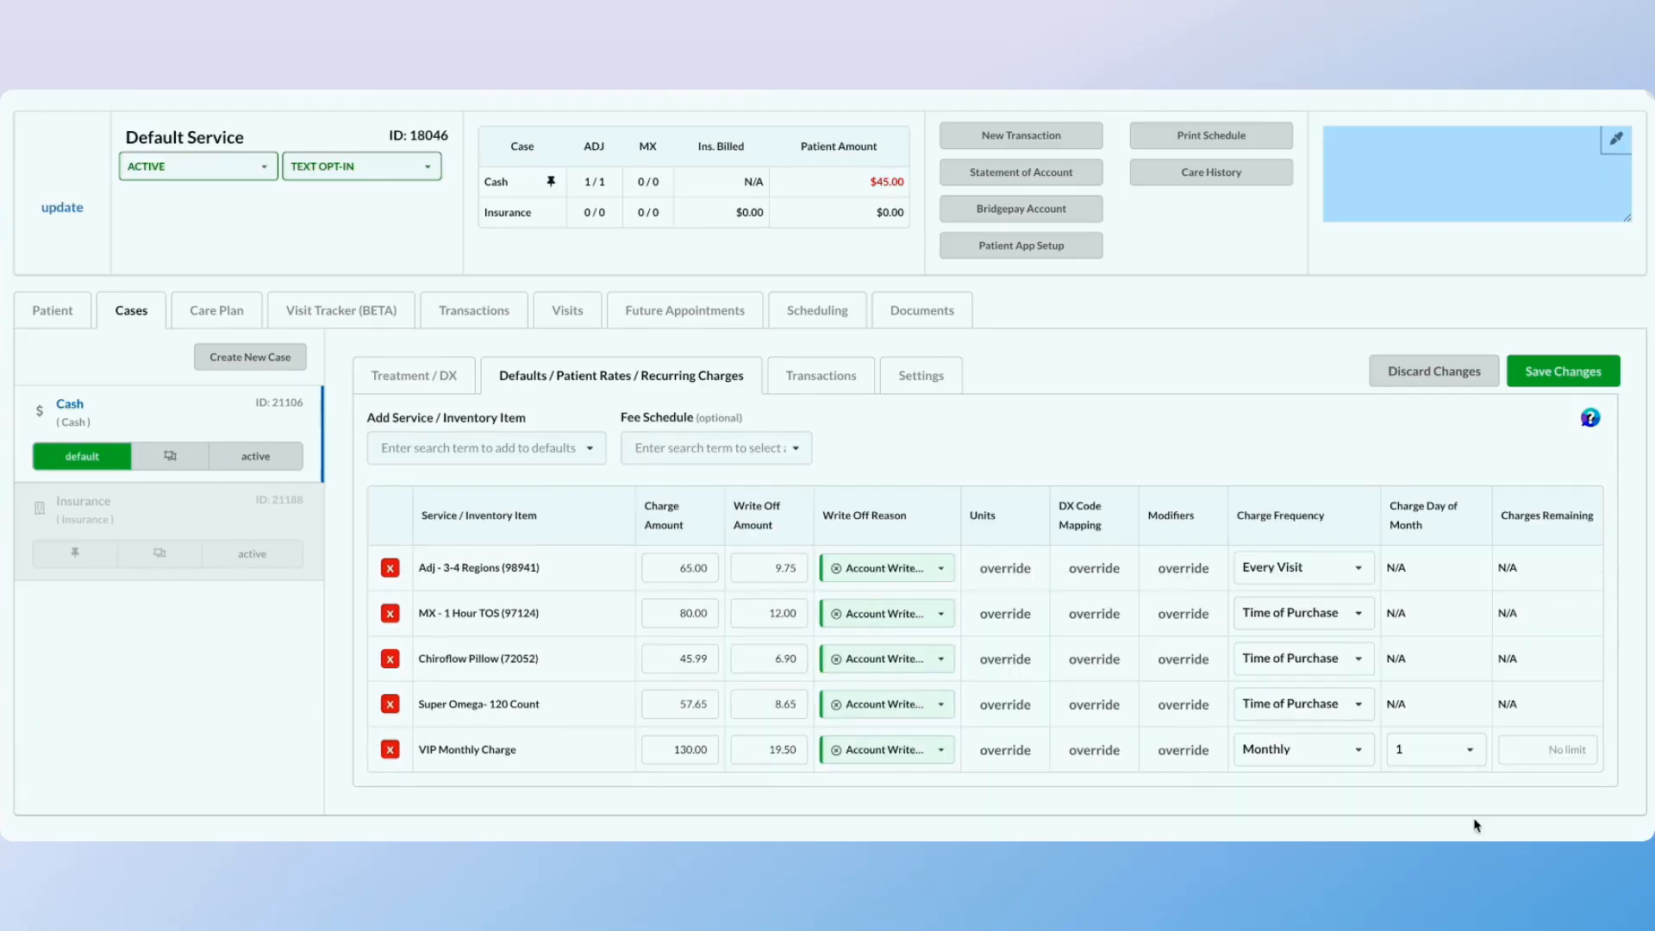
{"action": "left_click", "coordinate": [1442, 759]}
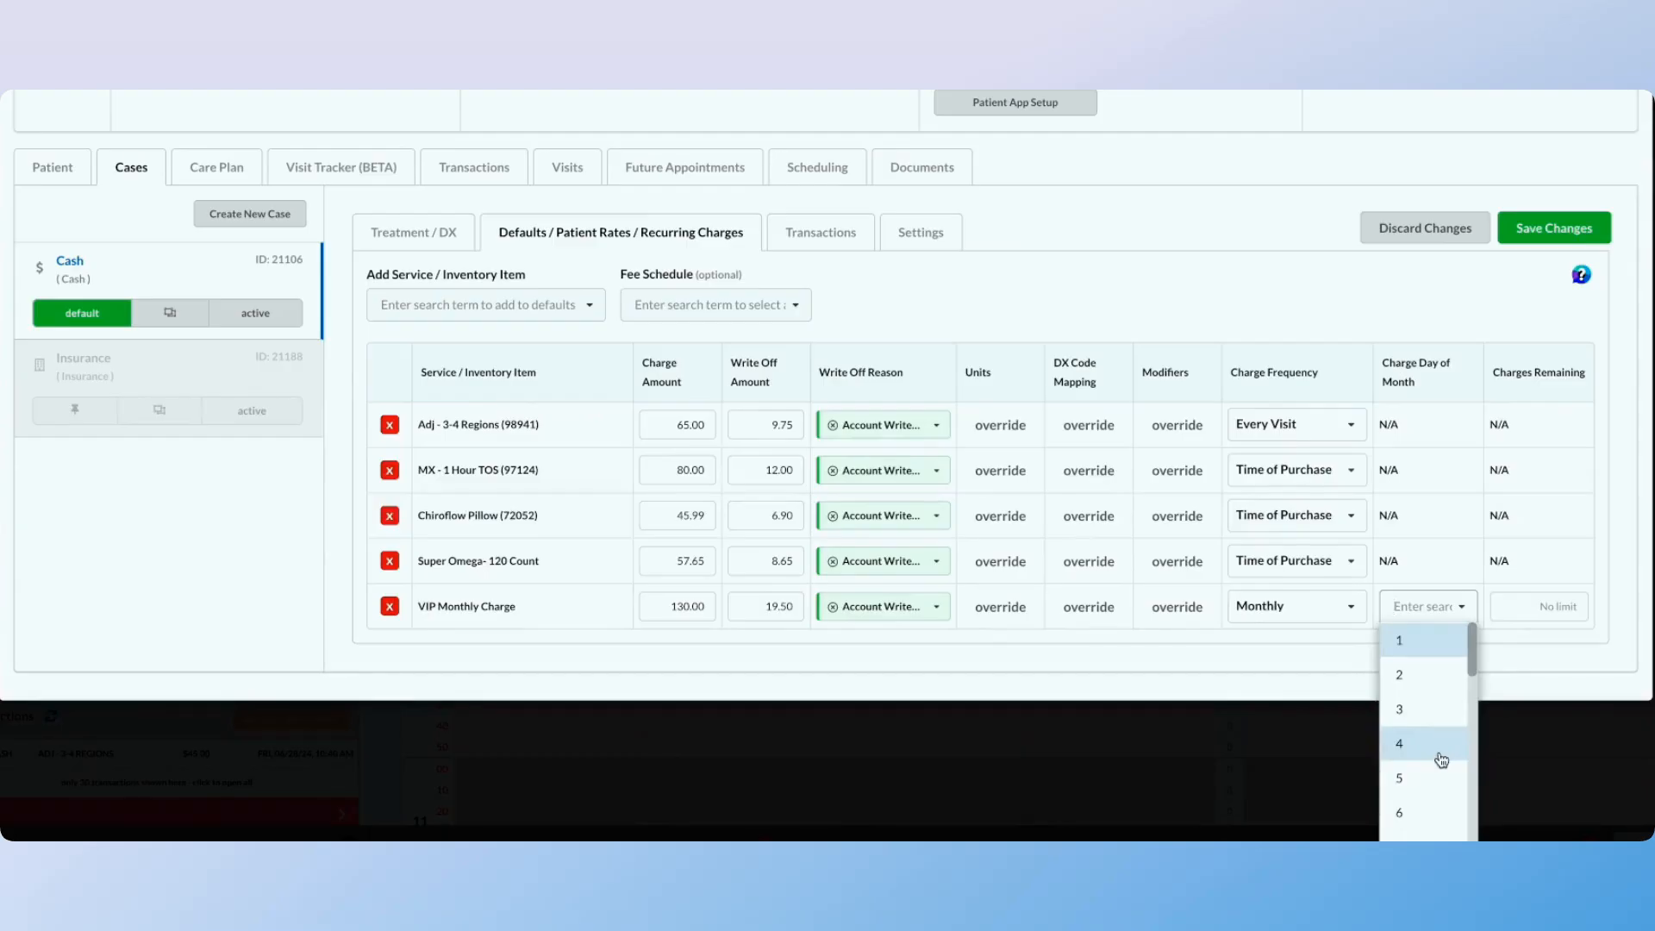
{"action": "scroll", "coordinate": [1442, 758], "scroll_direction": "down", "scroll_amount": 3}
{"action": "scroll", "coordinate": [1442, 759], "scroll_direction": "down", "scroll_amount": 2}
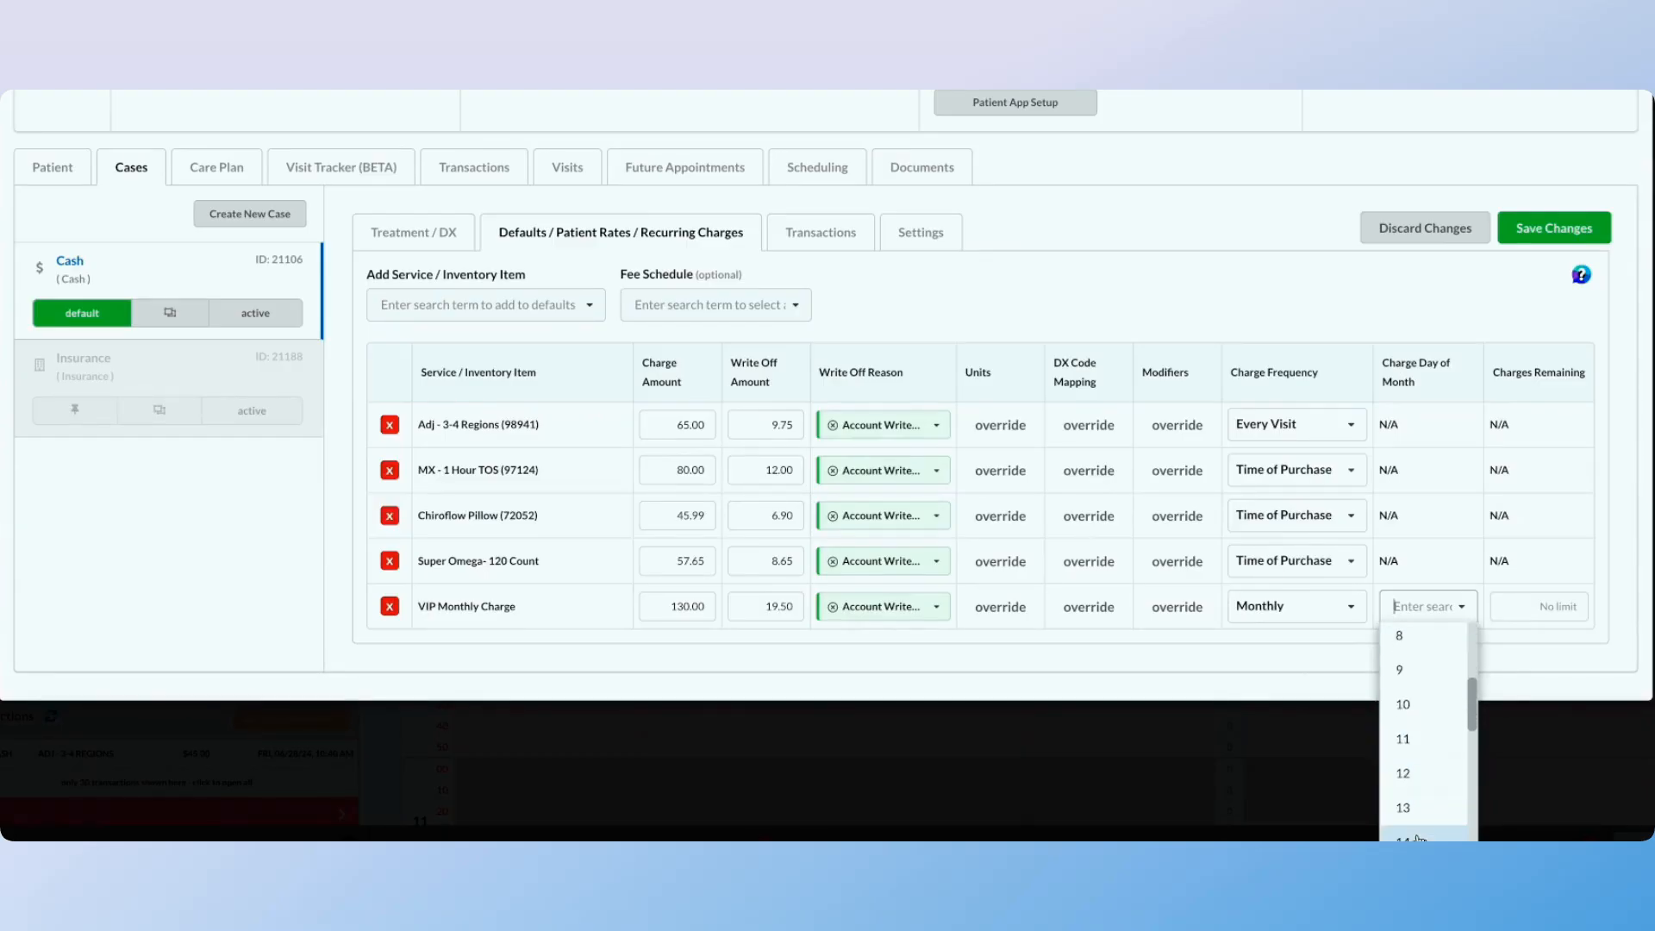
{"action": "left_click", "coordinate": [1429, 778]}
{"action": "left_click", "coordinate": [1535, 747]}
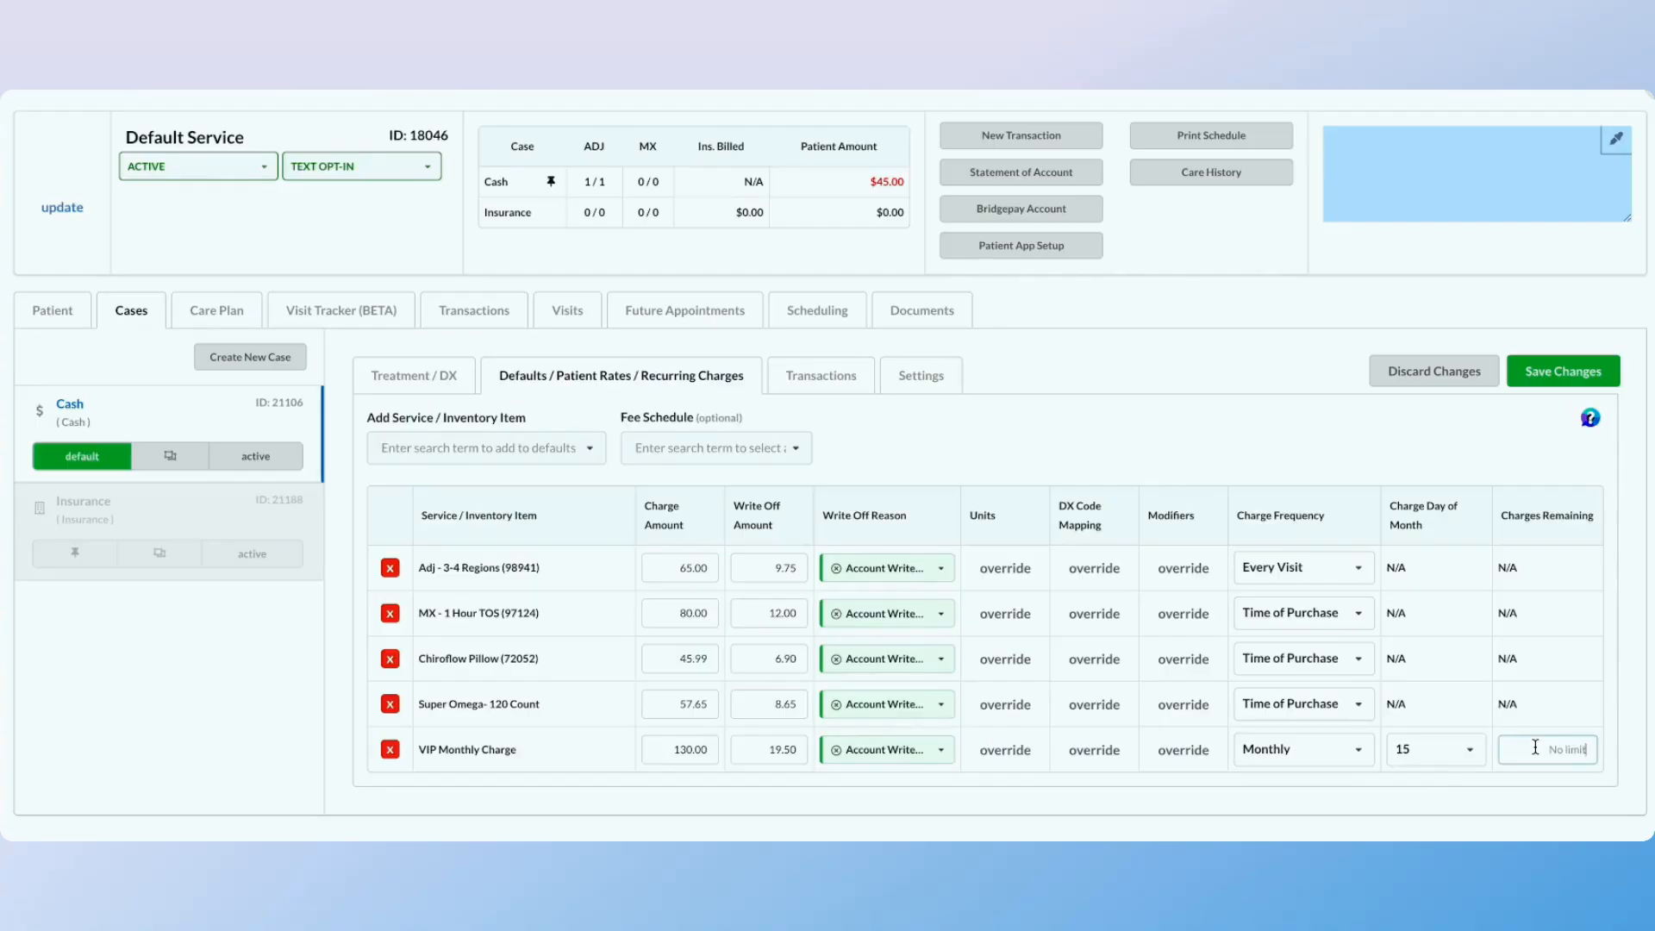
{"action": "type", "text": "6"}
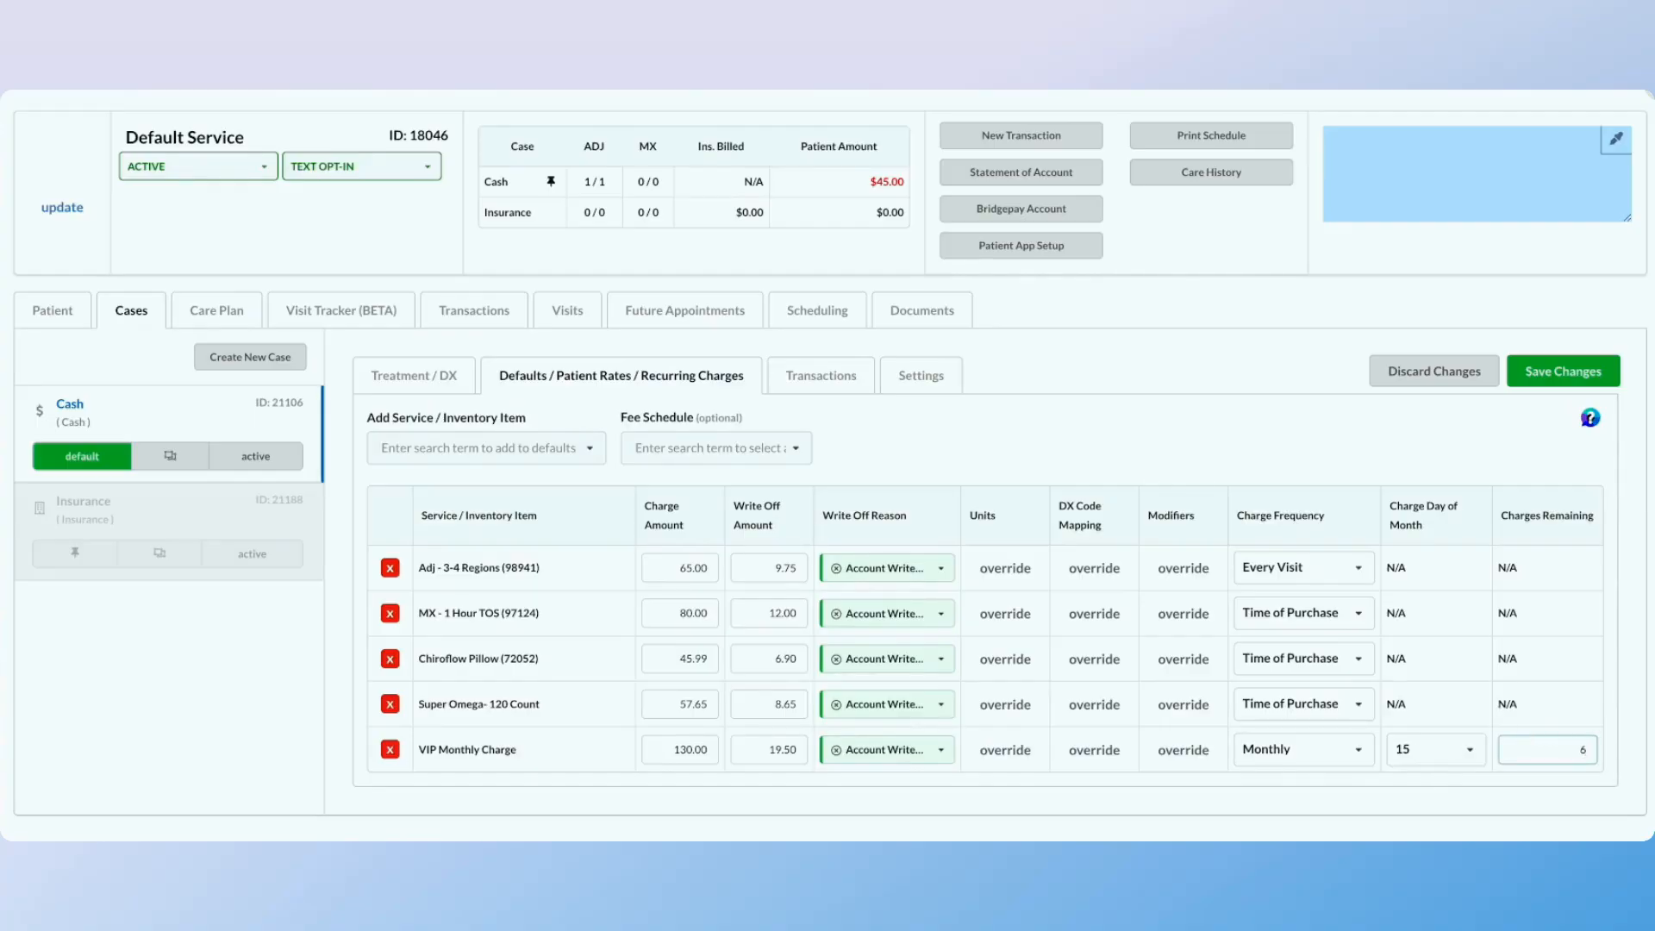